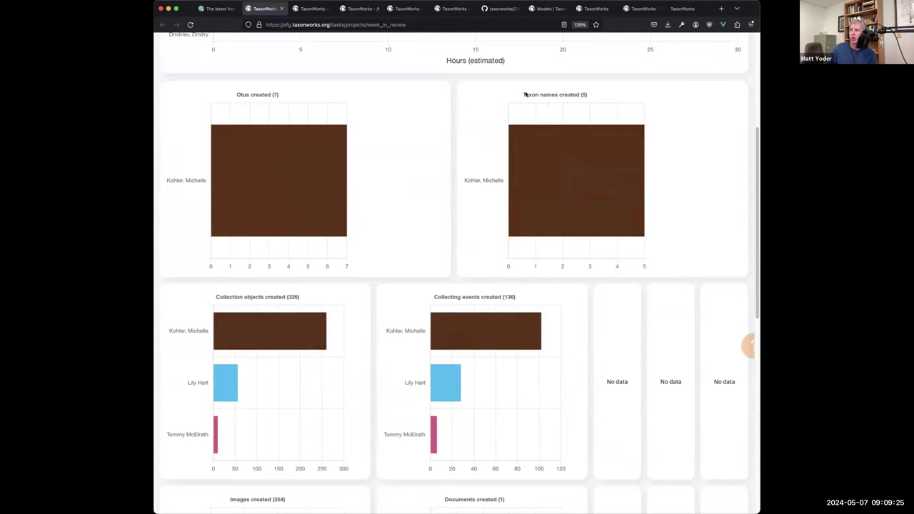
Open the taxon names created this week from their Week in Review chart as a nomenclature filter.
{"action": "mouse_move", "coordinate": [543, 173]}
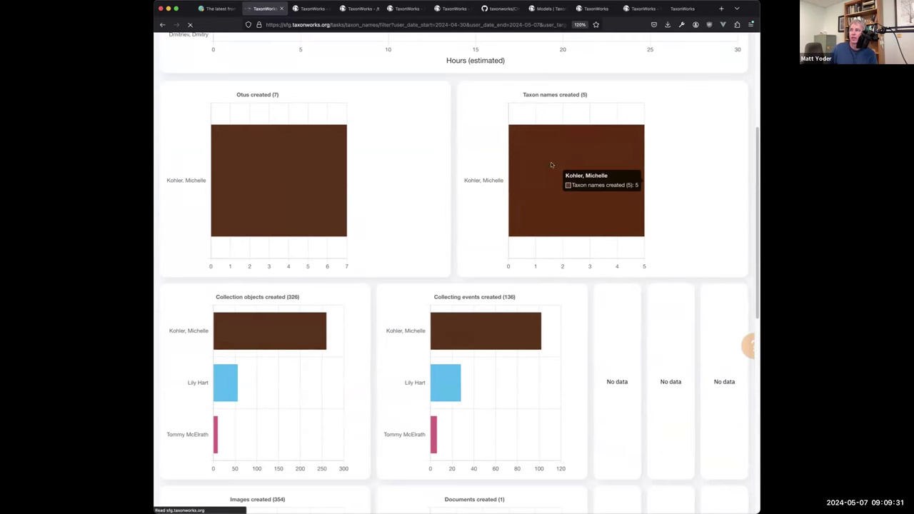
{"action": "left_click", "coordinate": [549, 167]}
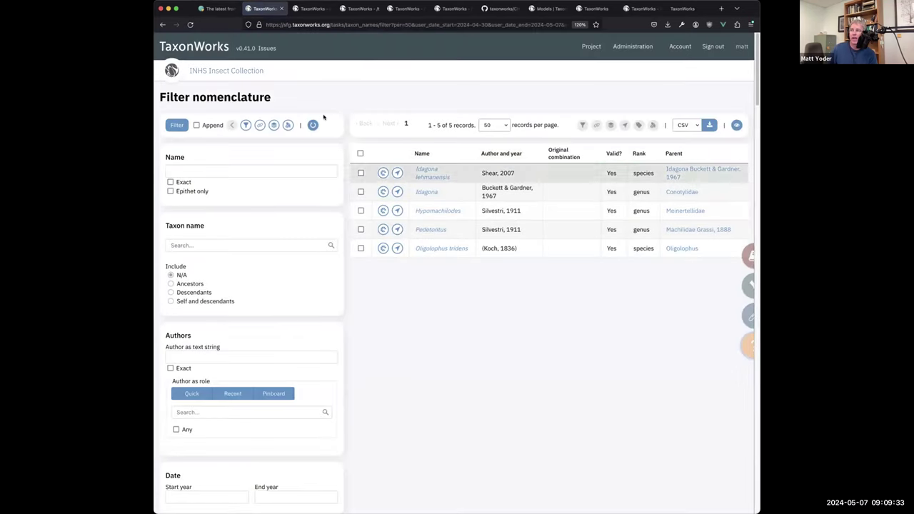
{"action": "left_click_drag", "start_coordinate": [175, 96], "coordinate": [280, 92]}
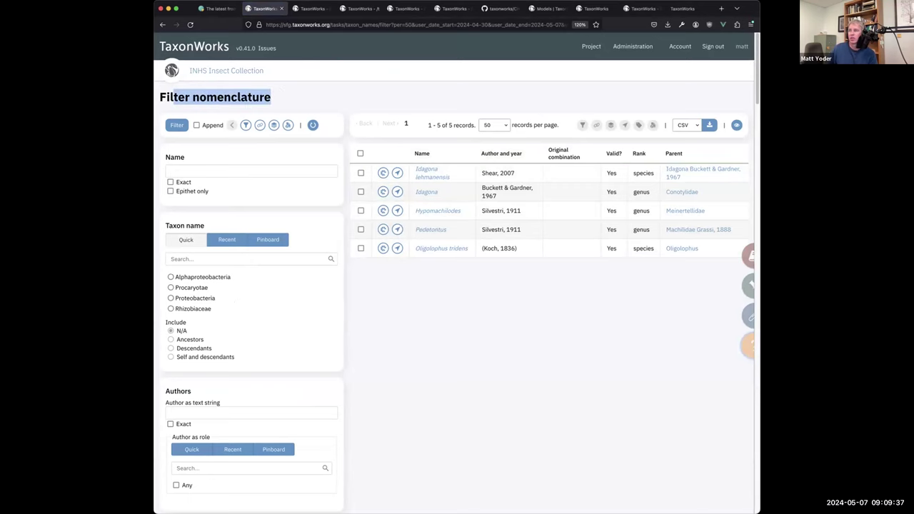
{"action": "key", "text": "ctrl+alt+Return"}
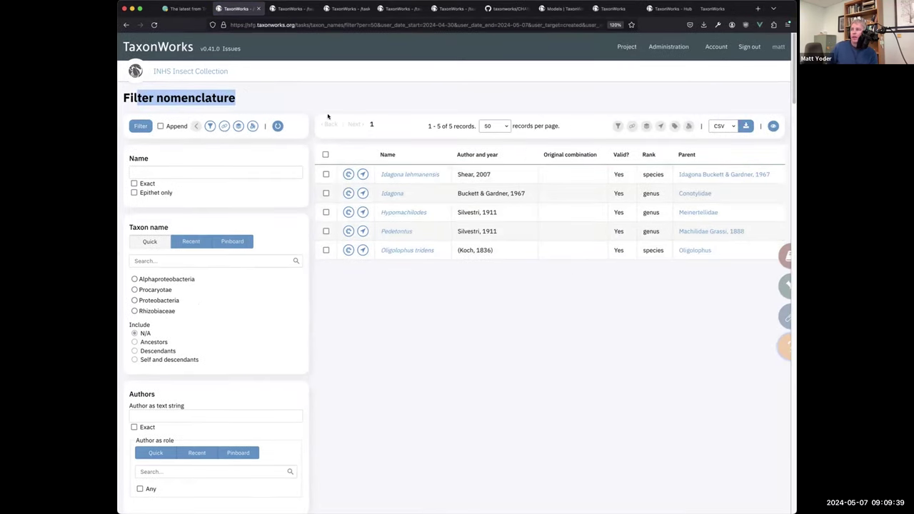
Pass the filtered taxon names to the collection objects filter and pass those results on to the collecting events filter.
{"action": "left_click", "coordinate": [209, 125]}
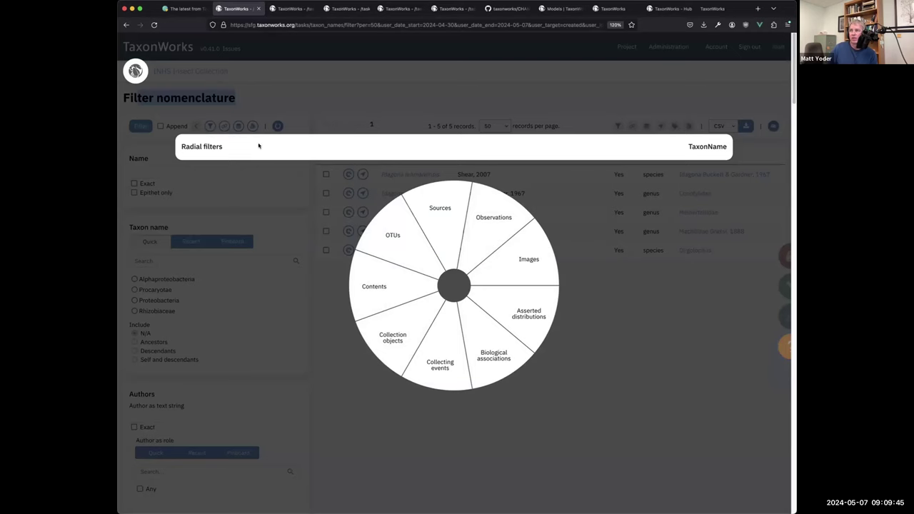
{"action": "left_click", "coordinate": [406, 330]}
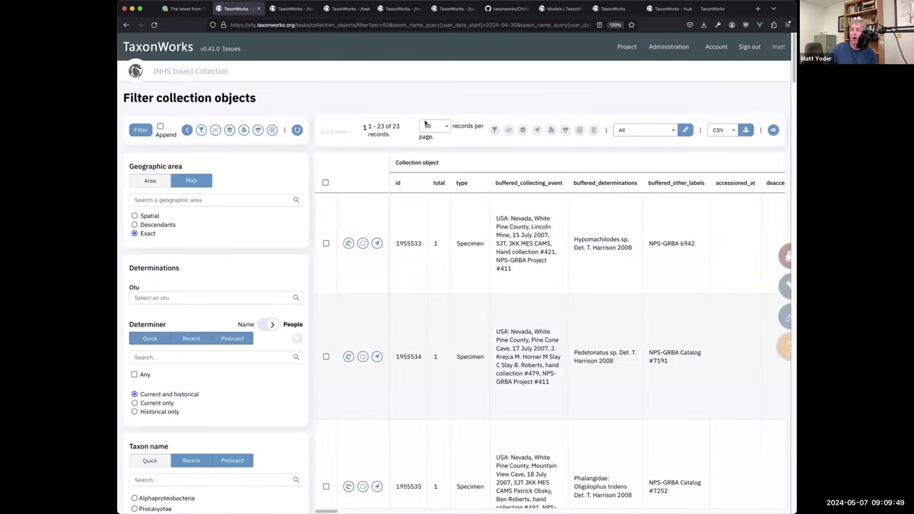
{"action": "scroll", "coordinate": [384, 167], "scroll_direction": "down", "scroll_amount": 5}
{"action": "scroll", "coordinate": [381, 79], "scroll_direction": "up", "scroll_amount": 4}
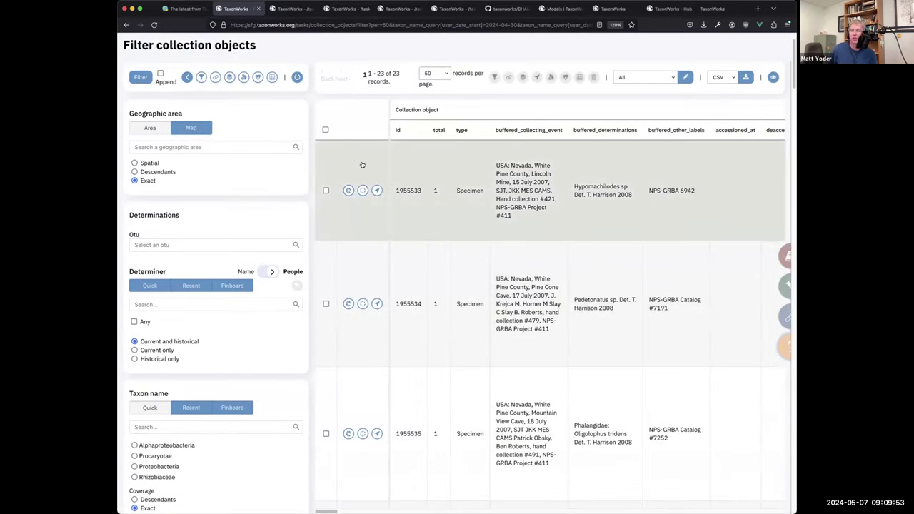
{"action": "left_click", "coordinate": [200, 78]}
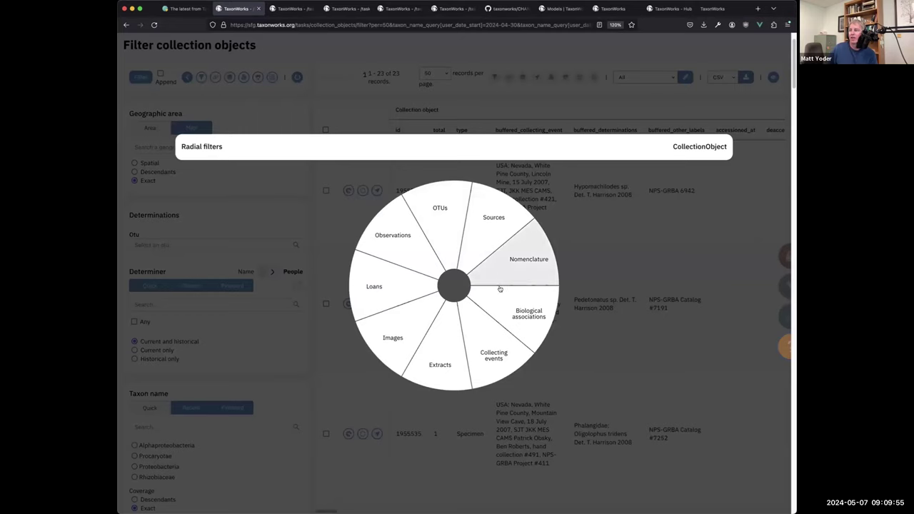
{"action": "left_click", "coordinate": [502, 373]}
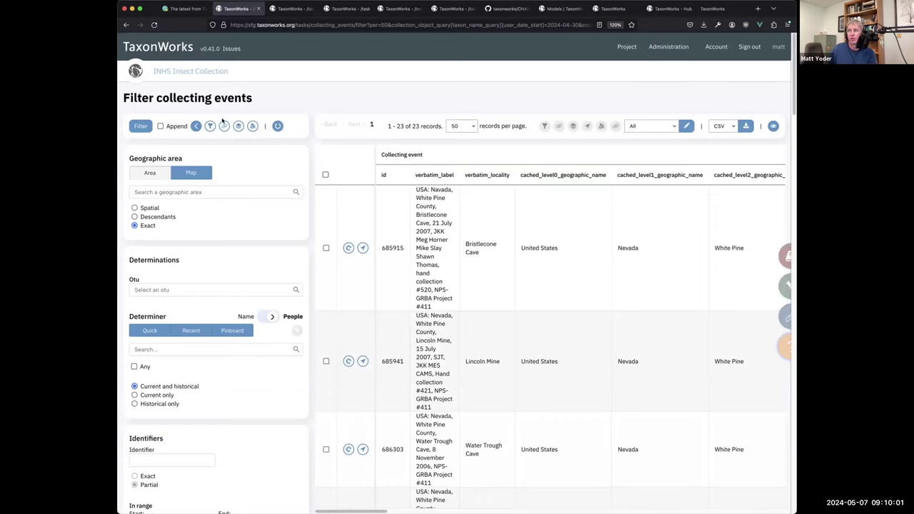
Return to the Unified Filter Tooling slide and open its Biological associations report in a separate browser tab.
{"action": "left_click", "coordinate": [185, 8]}
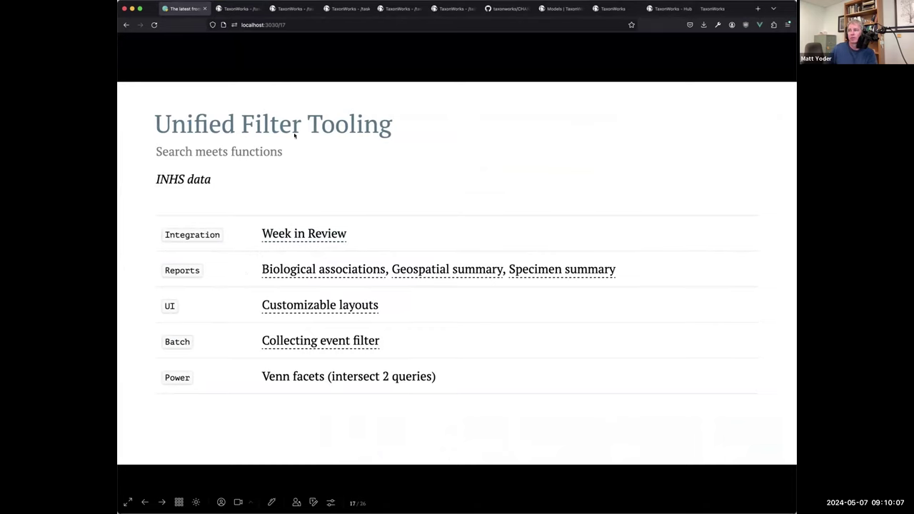
{"action": "left_click", "coordinate": [321, 267], "text": "super"}
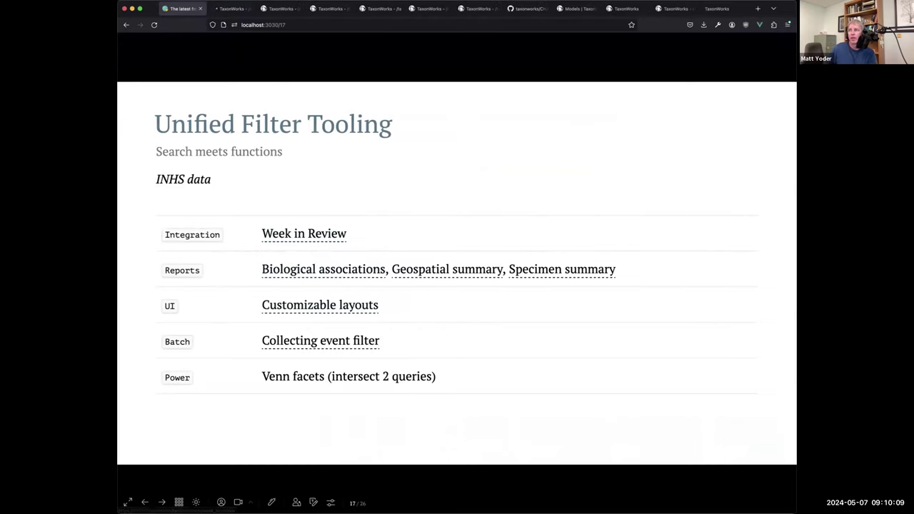
{"action": "key", "text": "ctrl+Tab"}
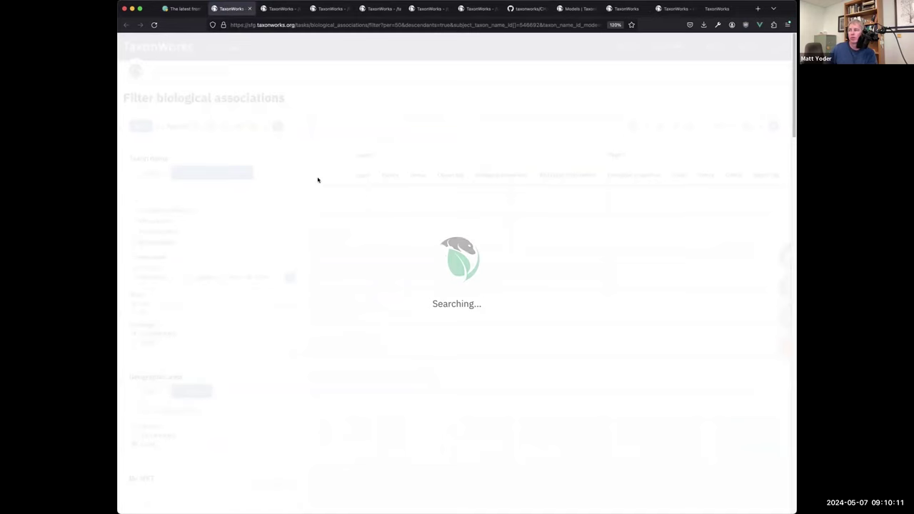
{"action": "left_click", "coordinate": [184, 10]}
{"action": "left_click", "coordinate": [231, 9]}
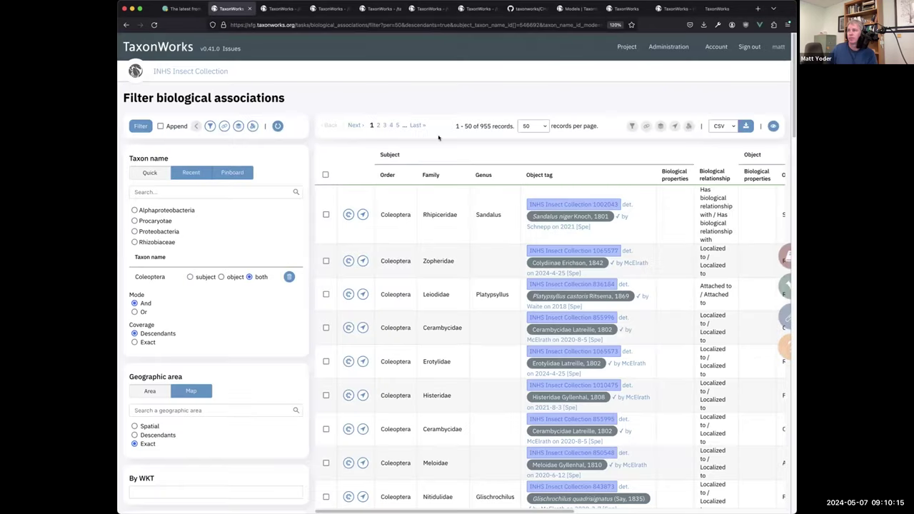
Examine the reports offered by the Radial linker for the filtered Coleoptera biological associations.
{"action": "left_click", "coordinate": [224, 125]}
{"action": "left_click", "coordinate": [360, 100]}
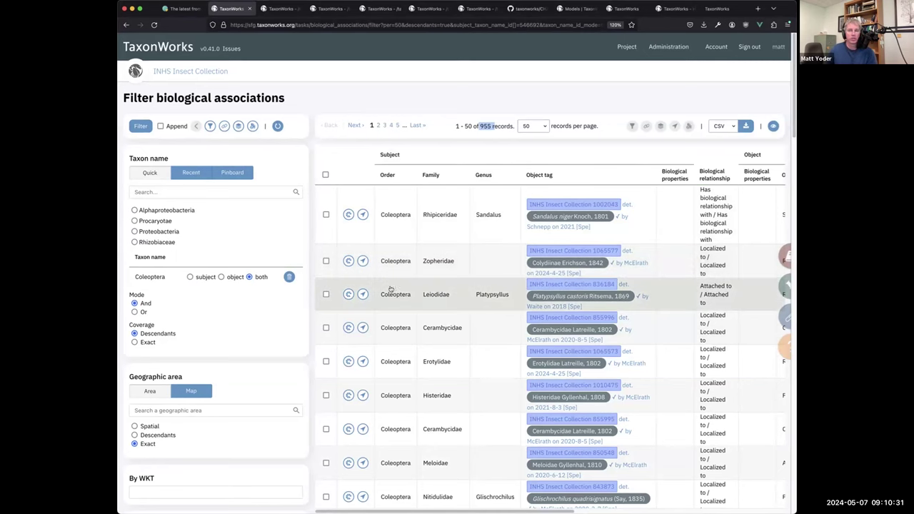
{"action": "left_click", "coordinate": [224, 125]}
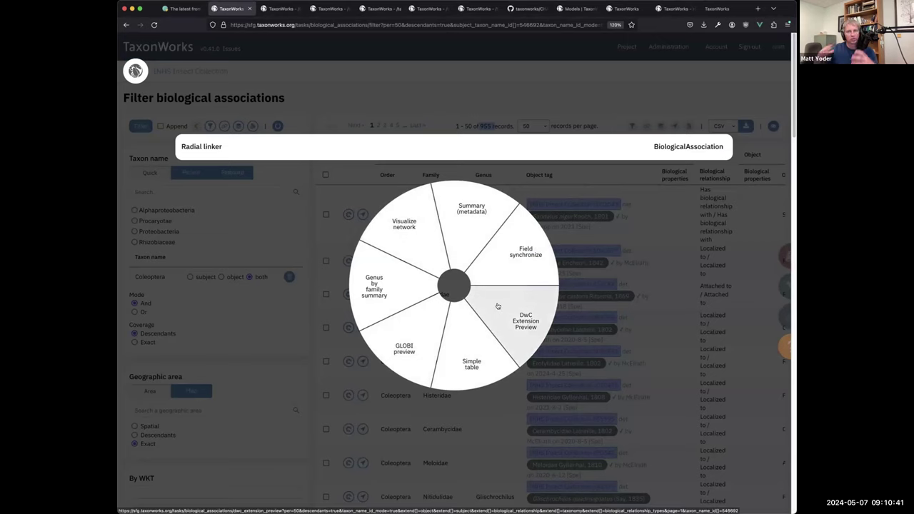
{"action": "left_click", "coordinate": [172, 8]}
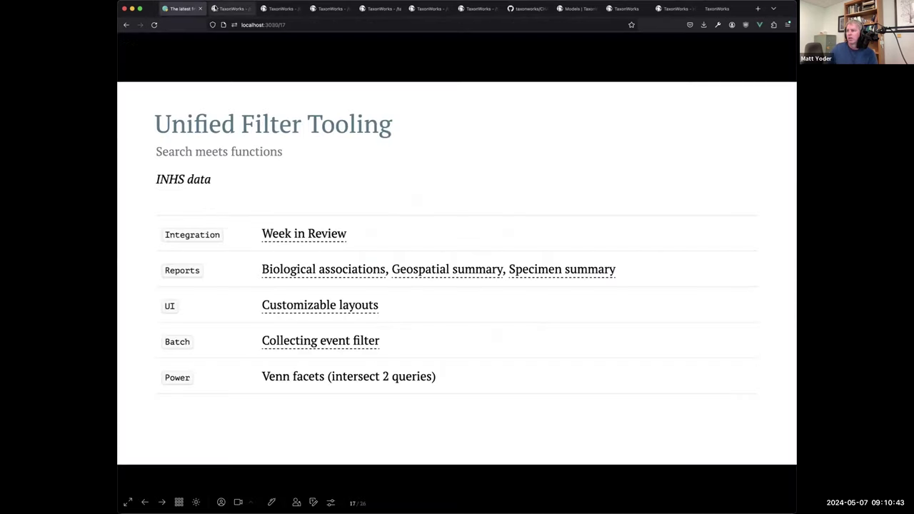
{"action": "left_click", "coordinate": [229, 9]}
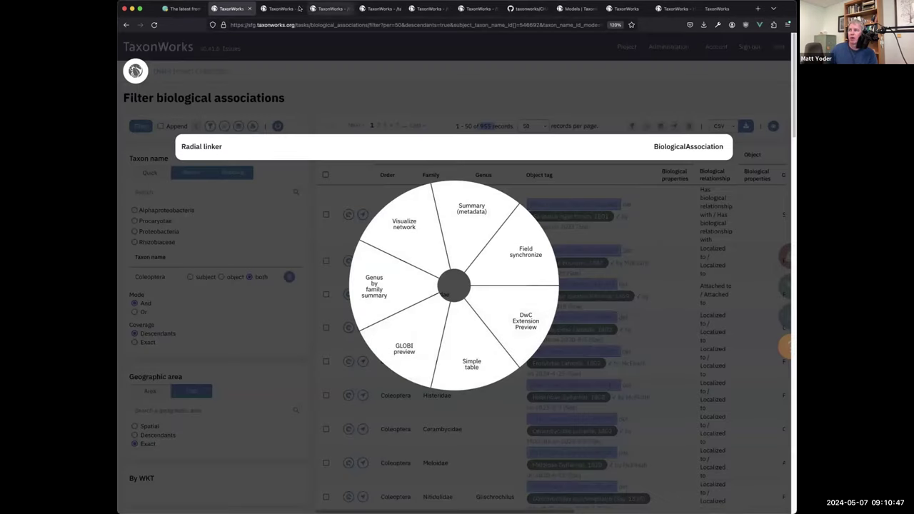
Open the Geospatial summary link from the slide and view the Spatial summary of the filtered collecting events.
{"action": "left_click", "coordinate": [187, 9]}
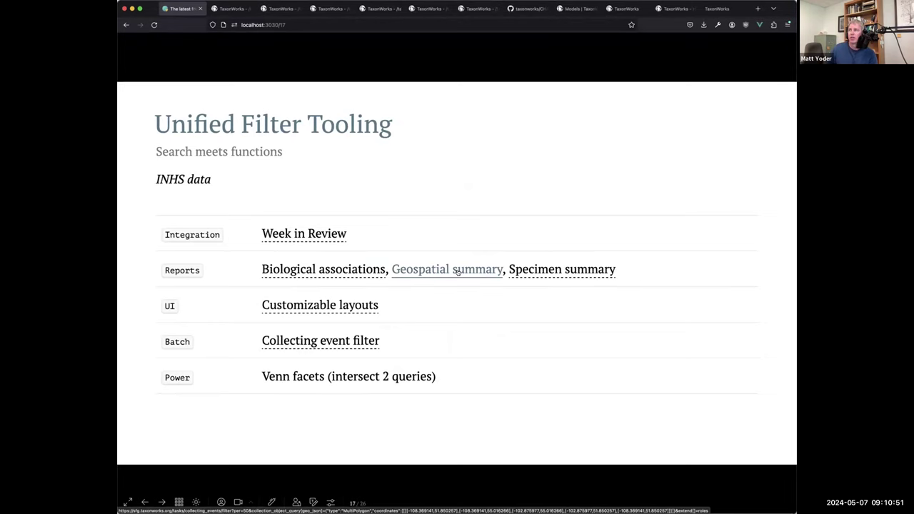
{"action": "left_click", "coordinate": [420, 268]}
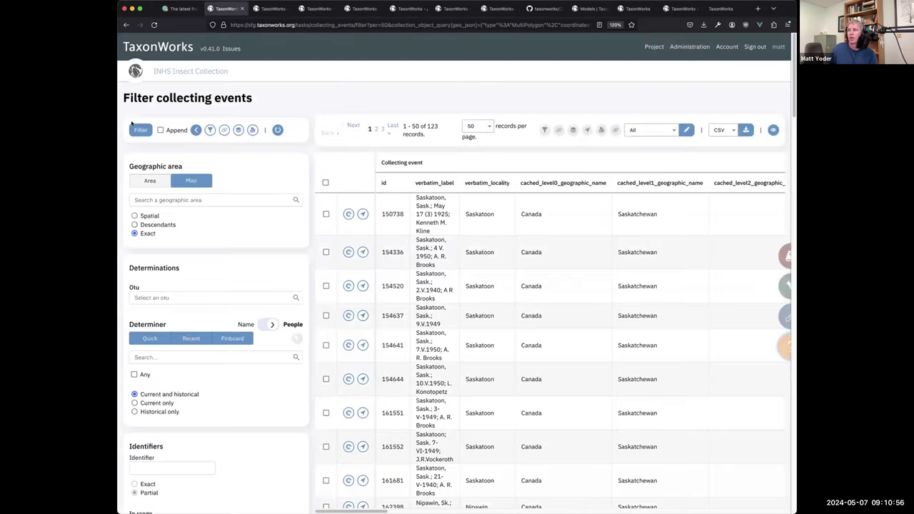
{"action": "left_click", "coordinate": [224, 130]}
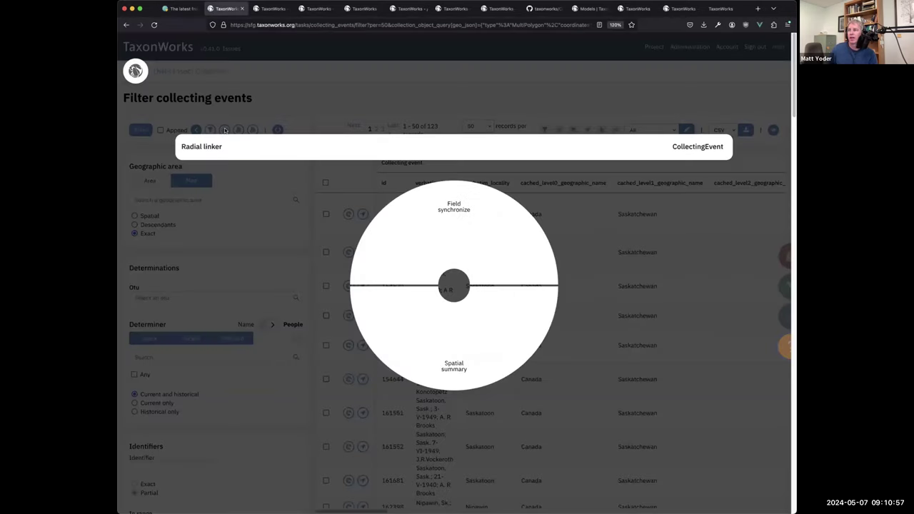
{"action": "left_click", "coordinate": [457, 210]}
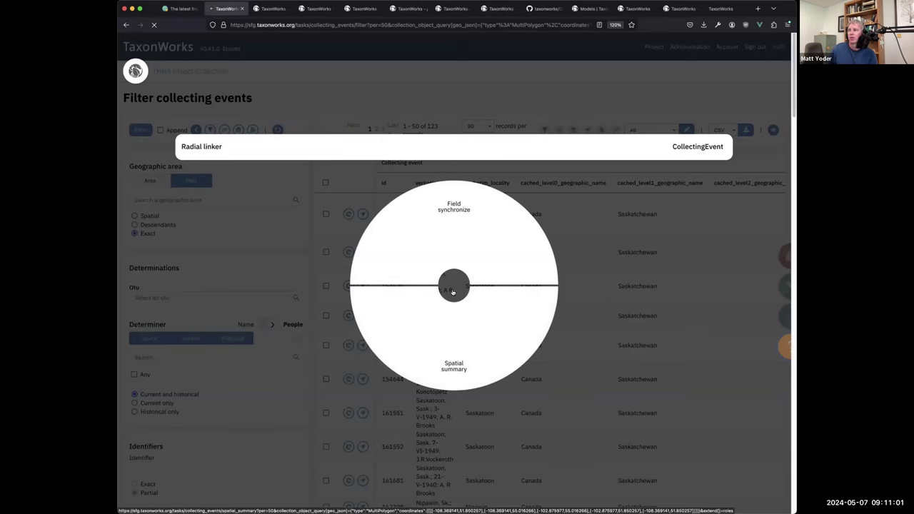
{"action": "left_click", "coordinate": [438, 321]}
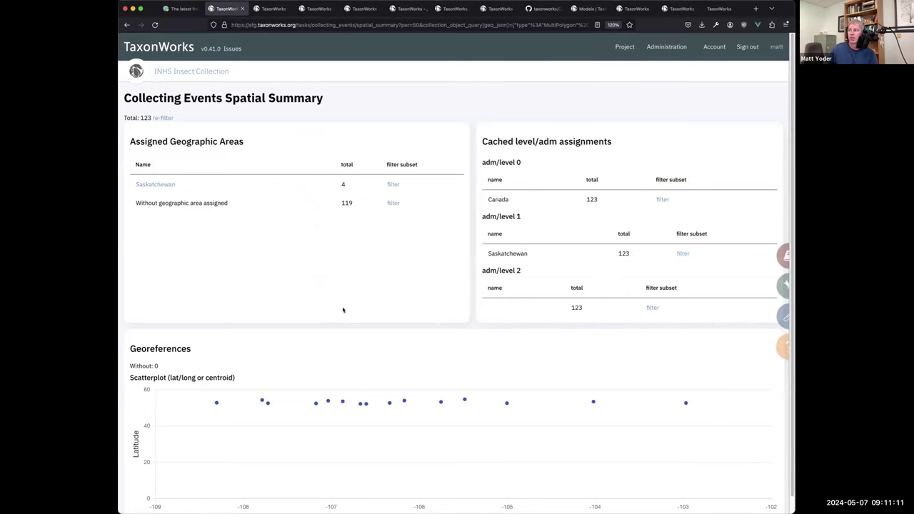
{"action": "scroll", "coordinate": [346, 373], "scroll_direction": "down", "scroll_amount": 1}
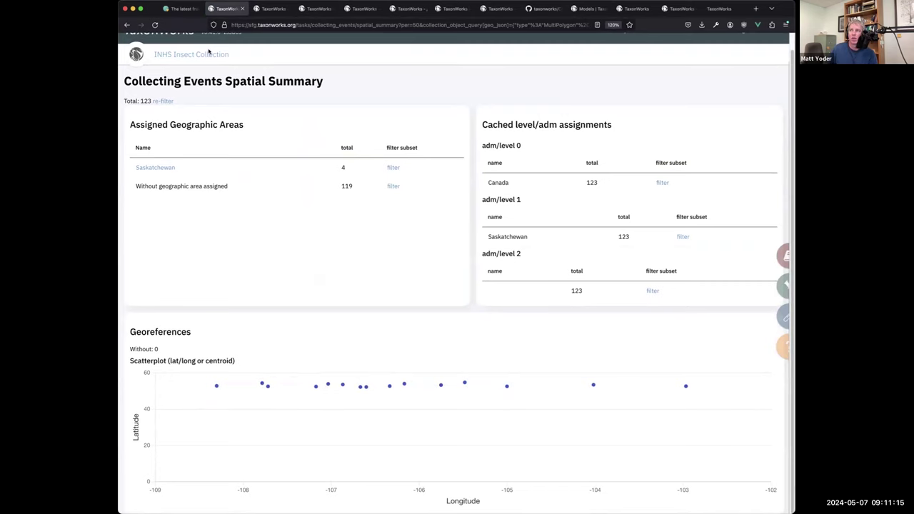
Go back from the spatial summary to the collecting events filter and review its Radial linker options.
{"action": "left_click", "coordinate": [174, 8]}
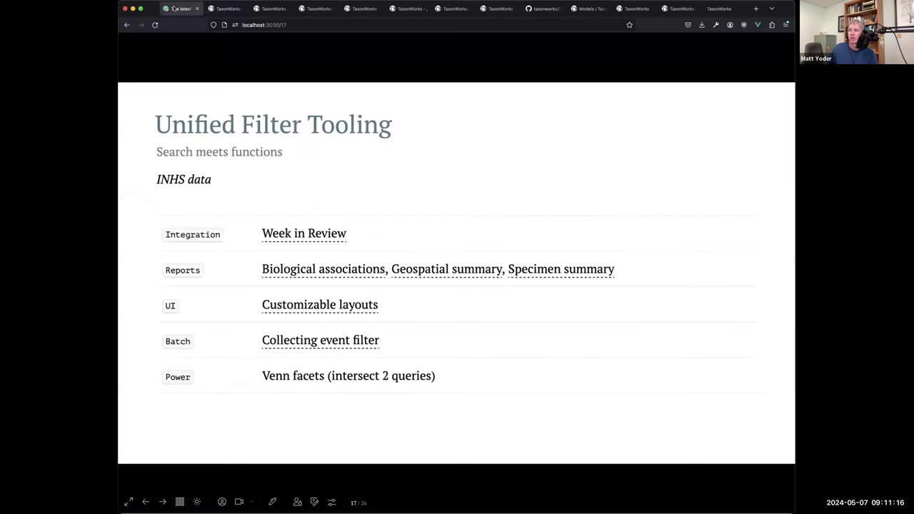
{"action": "left_click", "coordinate": [225, 9]}
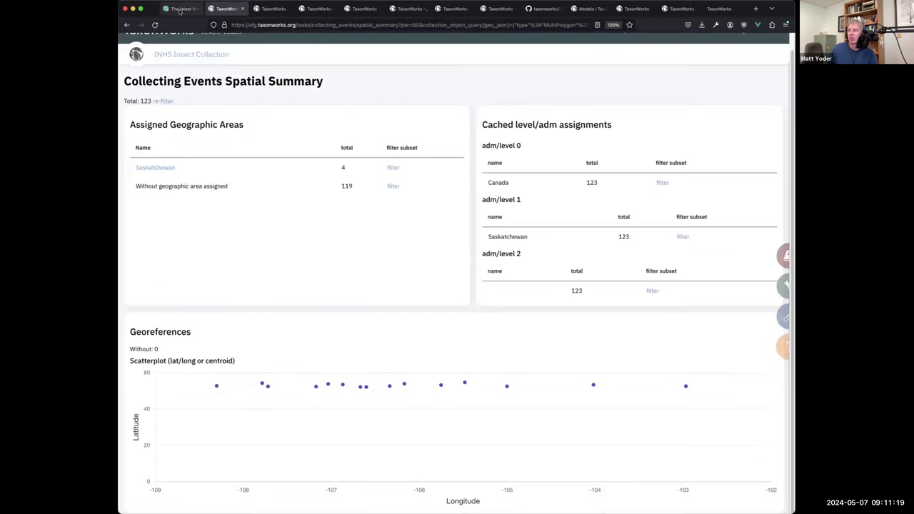
{"action": "left_click", "coordinate": [177, 8]}
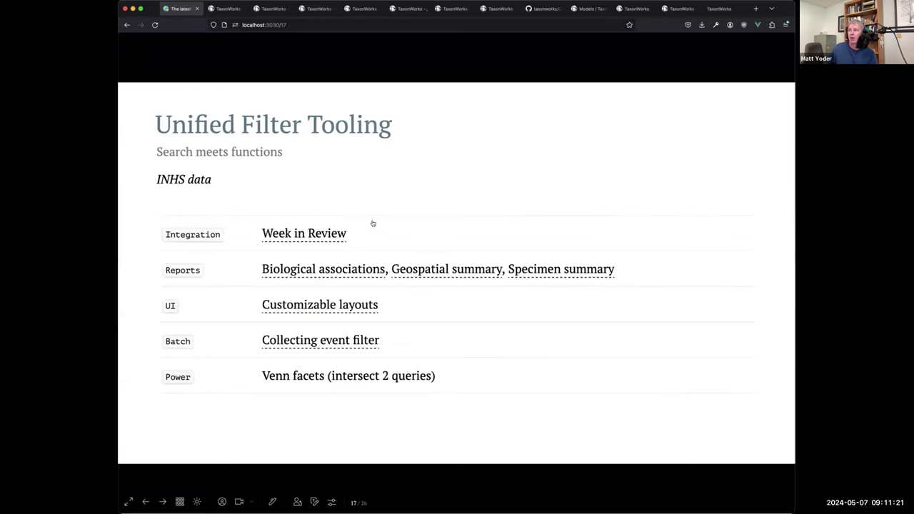
{"action": "left_click", "coordinate": [221, 9]}
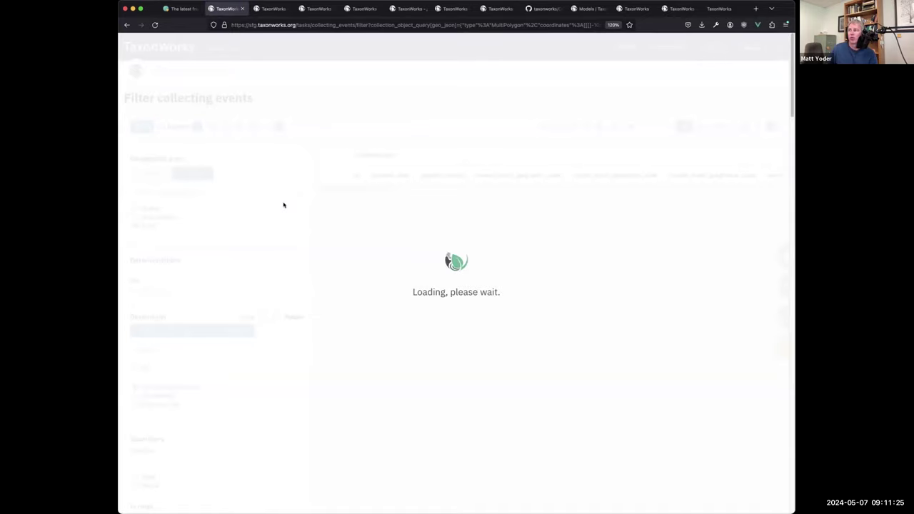
{"action": "left_click", "coordinate": [180, 7]}
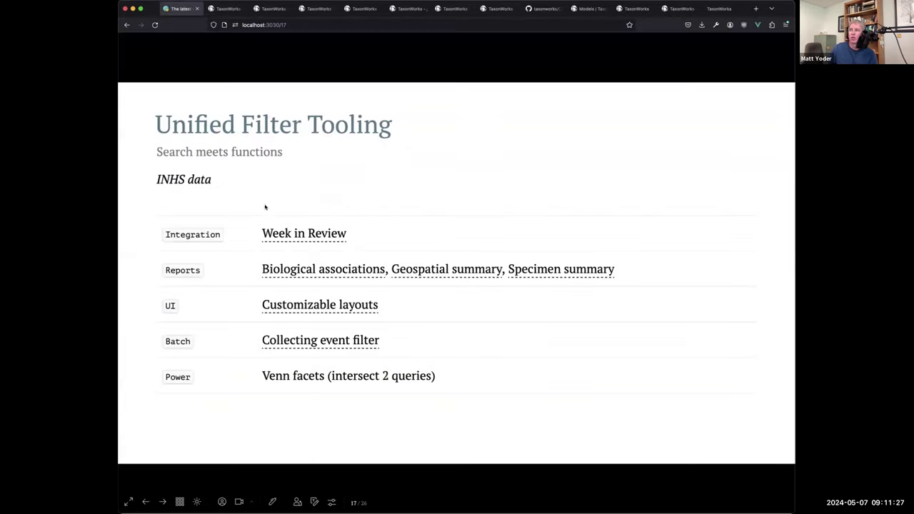
{"action": "left_click", "coordinate": [227, 9]}
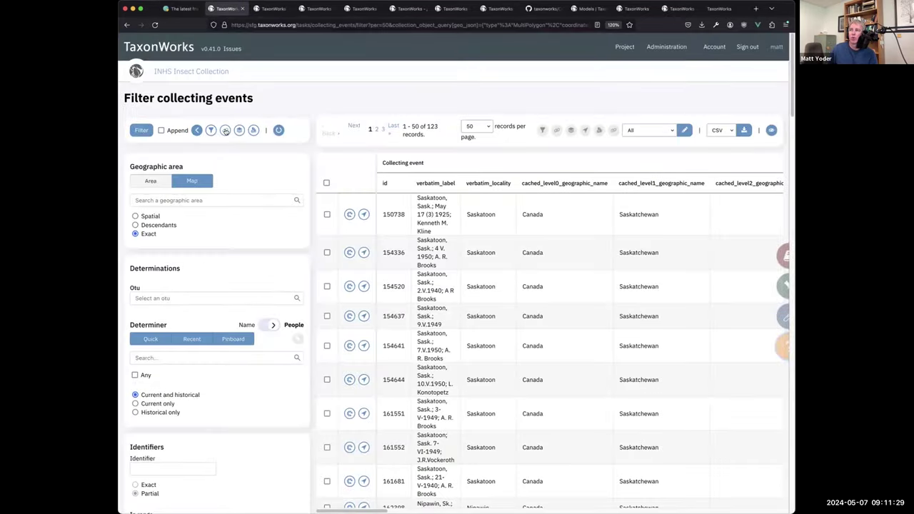
{"action": "left_click", "coordinate": [225, 130]}
{"action": "key", "text": "Escape"}
Open the Customizable layouts example from the slide and switch the collection objects table to the Place layout.
{"action": "left_click", "coordinate": [175, 8]}
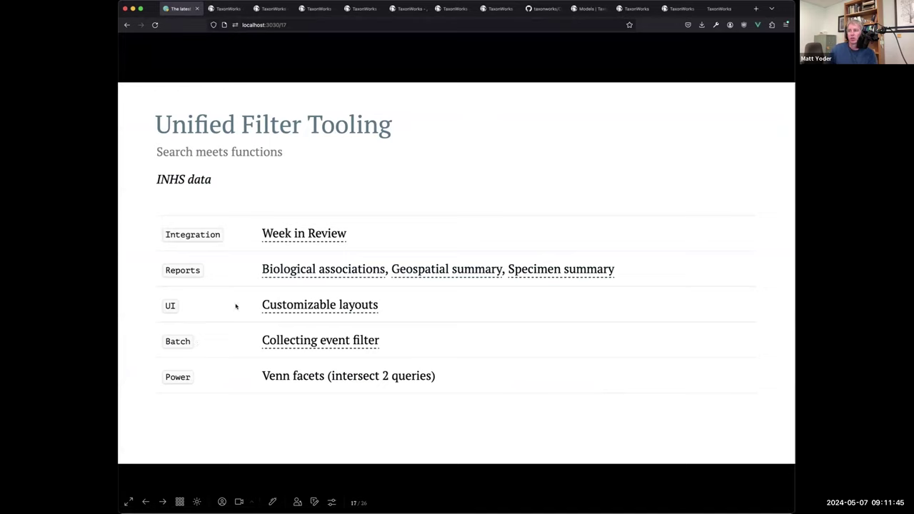
{"action": "left_click", "coordinate": [314, 305]}
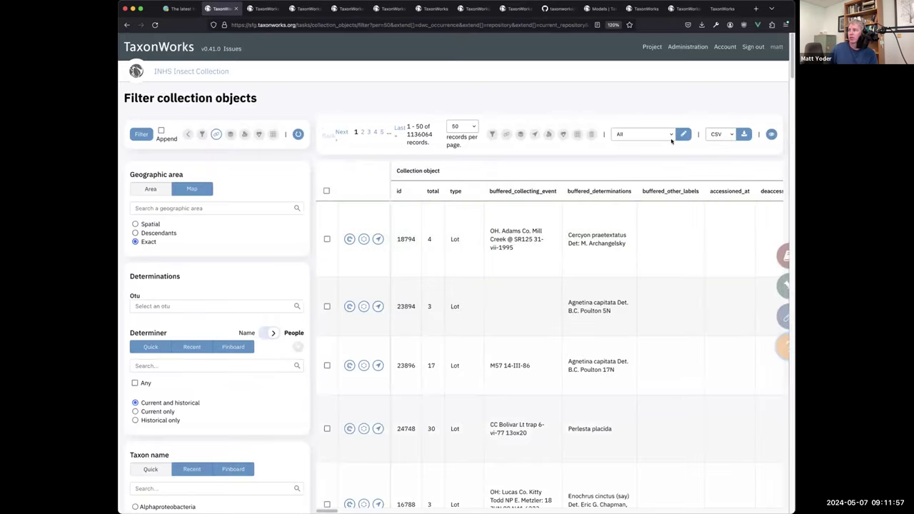
{"action": "left_click", "coordinate": [671, 136]}
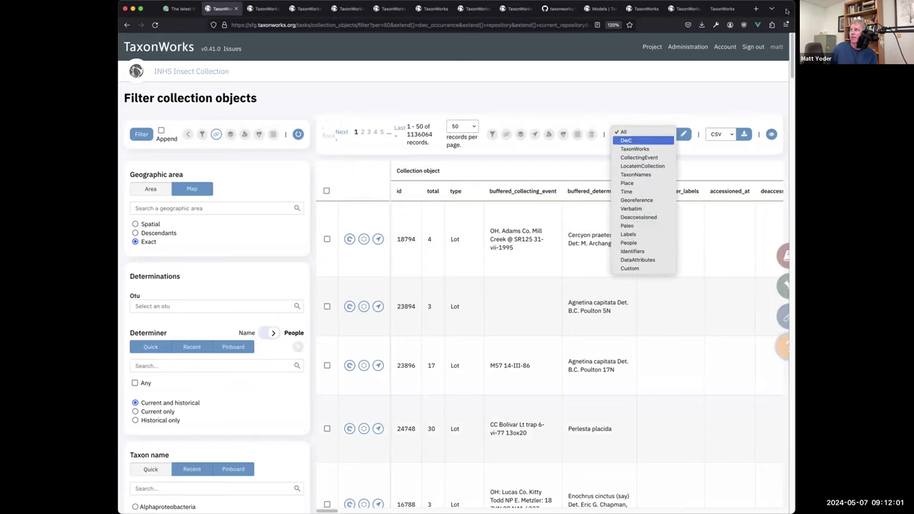
{"action": "left_click", "coordinate": [790, 8]}
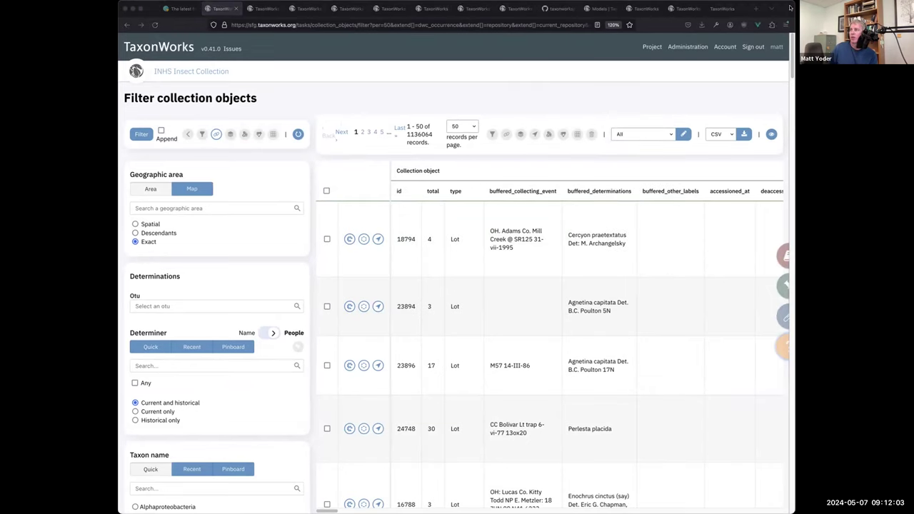
{"action": "left_click", "coordinate": [390, 67]}
{"action": "left_click", "coordinate": [643, 135]}
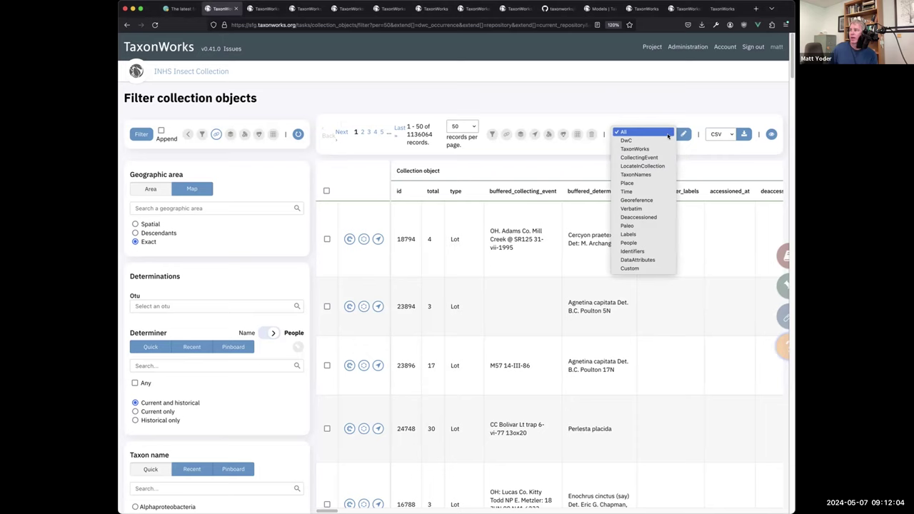
{"action": "left_click", "coordinate": [638, 184]}
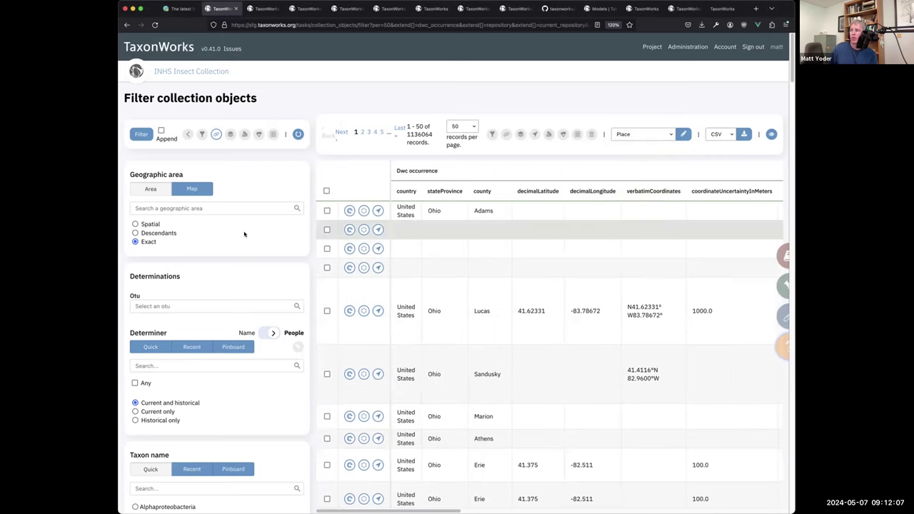
Open the collection objects layout preferences and exclude all Collection Object, Current Repository, Repository, Collecting Event and Taxon Determinations columns.
{"action": "left_click_drag", "start_coordinate": [181, 102], "coordinate": [286, 106]}
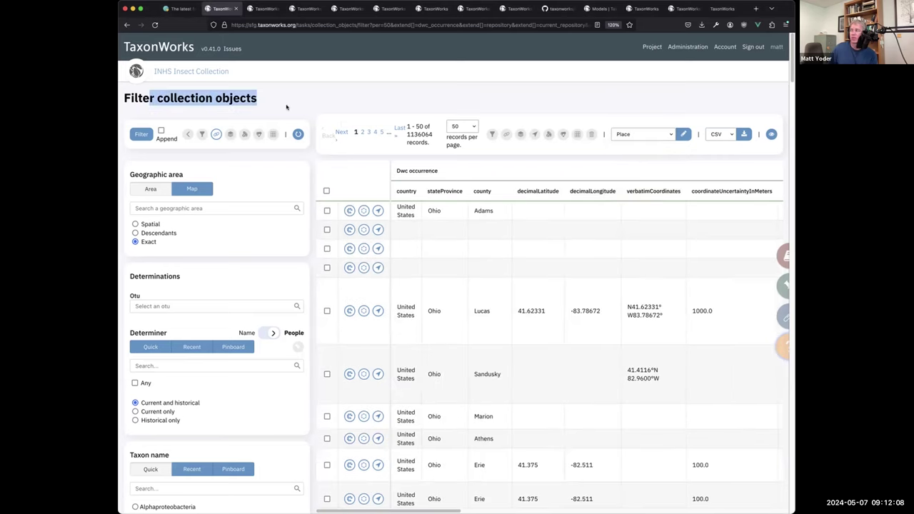
{"action": "left_click", "coordinate": [685, 135]}
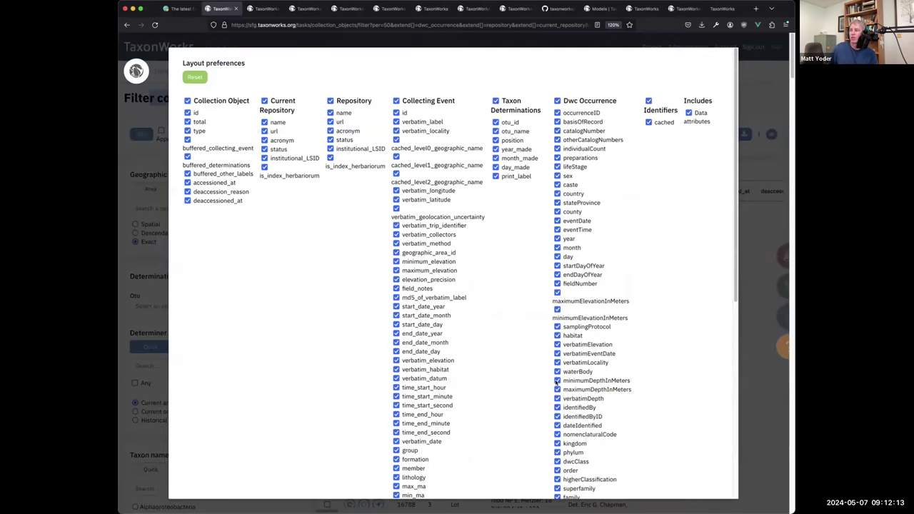
{"action": "scroll", "coordinate": [556, 383], "scroll_direction": "down", "scroll_amount": 10}
{"action": "scroll", "coordinate": [521, 304], "scroll_direction": "up", "scroll_amount": 10}
{"action": "left_click", "coordinate": [188, 101]}
{"action": "left_click", "coordinate": [265, 101]}
{"action": "left_click", "coordinate": [330, 101]}
{"action": "left_click", "coordinate": [397, 102]}
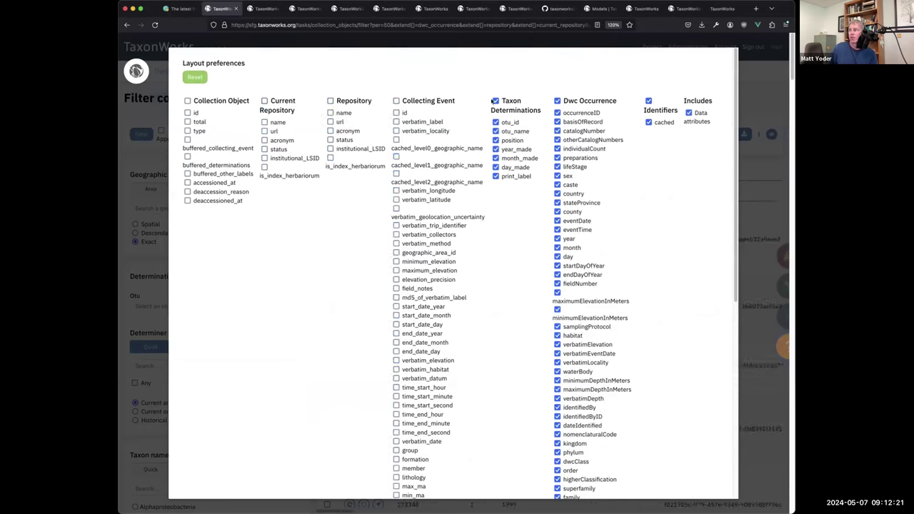
{"action": "left_click", "coordinate": [498, 101]}
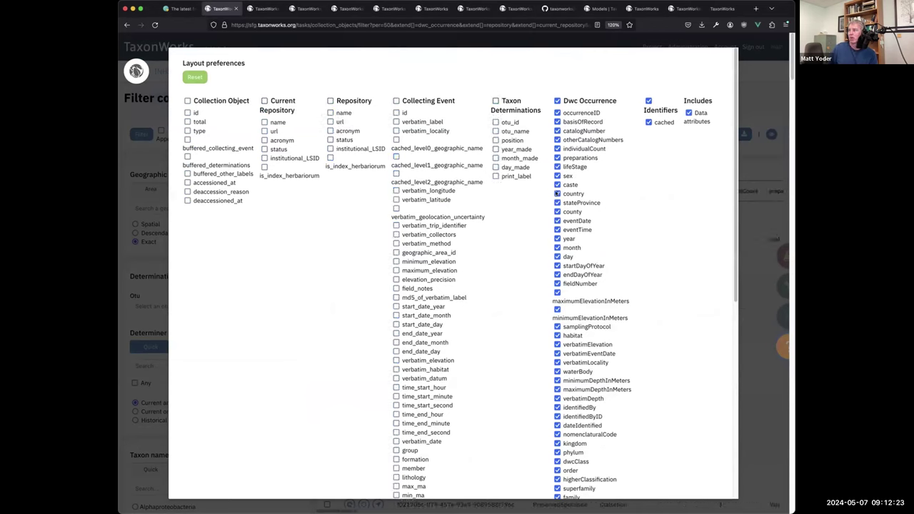
Limit the Dwc Occurrence columns to otherCatalogNumbers, individualCount and preparations, and close the layout preferences.
{"action": "left_click", "coordinate": [557, 101]}
{"action": "left_click", "coordinate": [558, 140]}
{"action": "left_click", "coordinate": [557, 148]}
{"action": "left_click", "coordinate": [557, 158]}
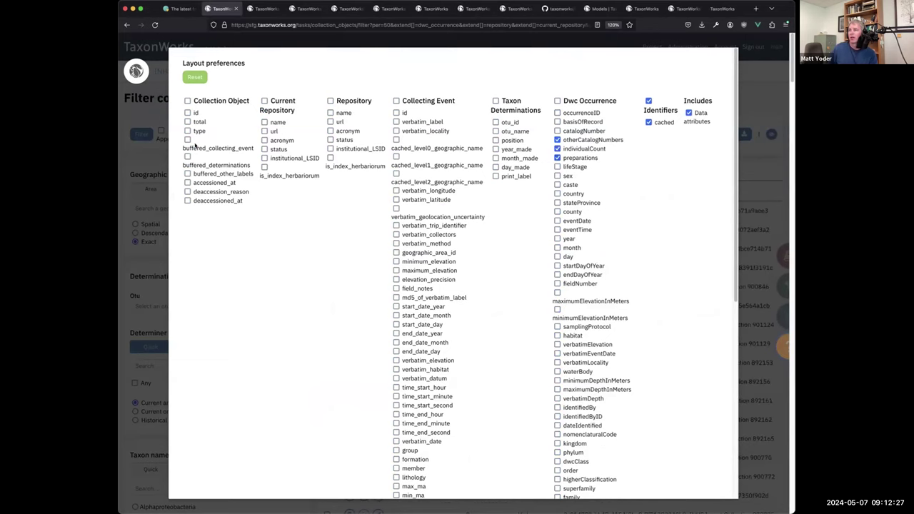
{"action": "left_click", "coordinate": [147, 111]}
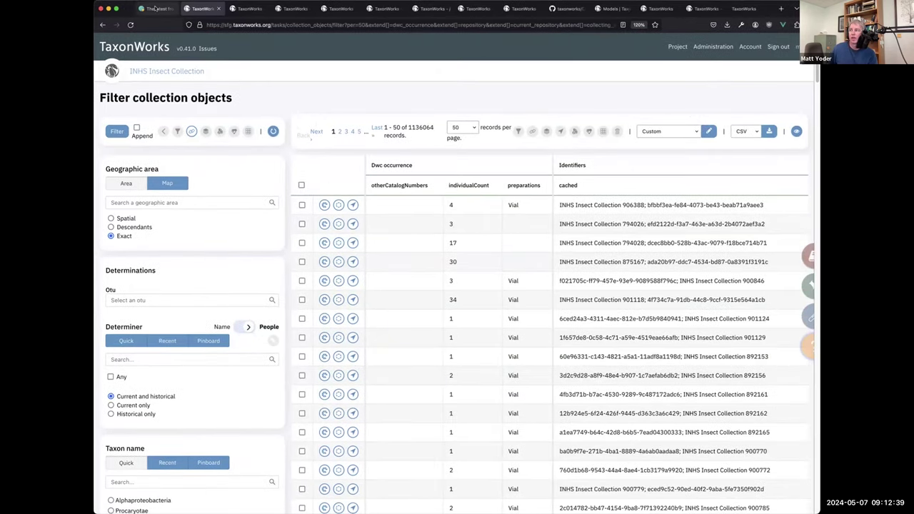
Open the Collecting event filter example linked beside Batch on the Unified Filter Tooling slide.
{"action": "left_click", "coordinate": [155, 8]}
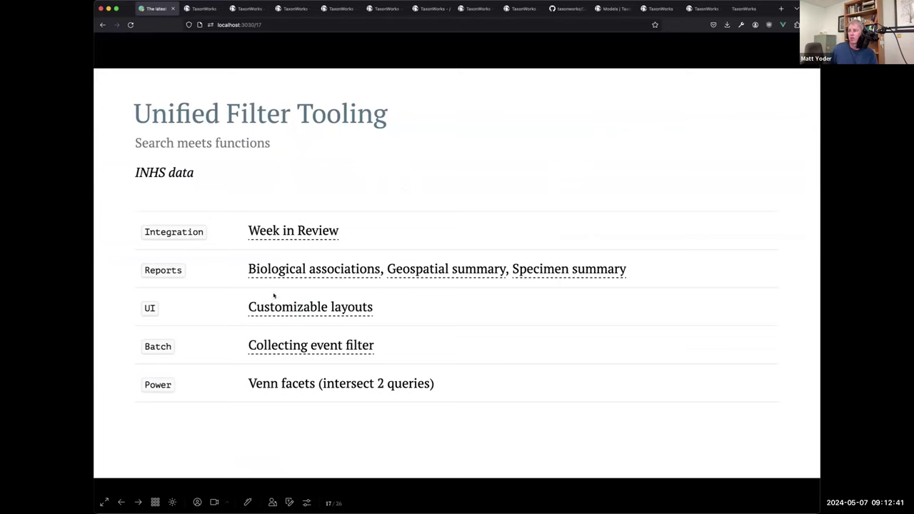
{"action": "left_click", "coordinate": [272, 346]}
{"action": "left_click", "coordinate": [196, 10]}
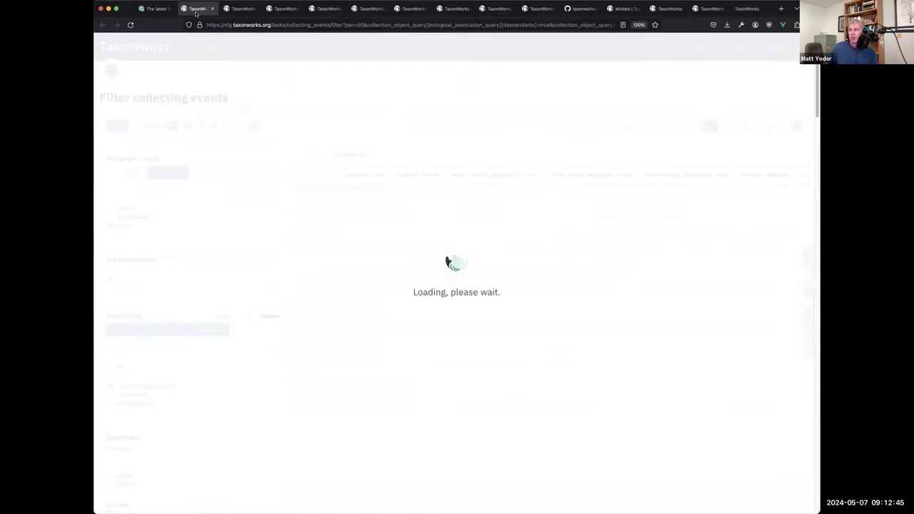
{"action": "left_click", "coordinate": [151, 8]}
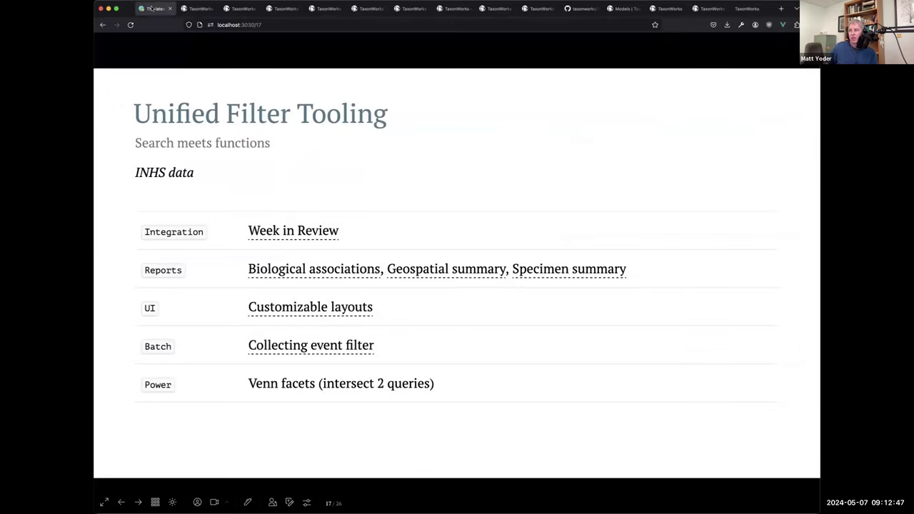
{"action": "left_click", "coordinate": [196, 9]}
{"action": "left_click", "coordinate": [148, 8]}
{"action": "left_click", "coordinate": [196, 8]}
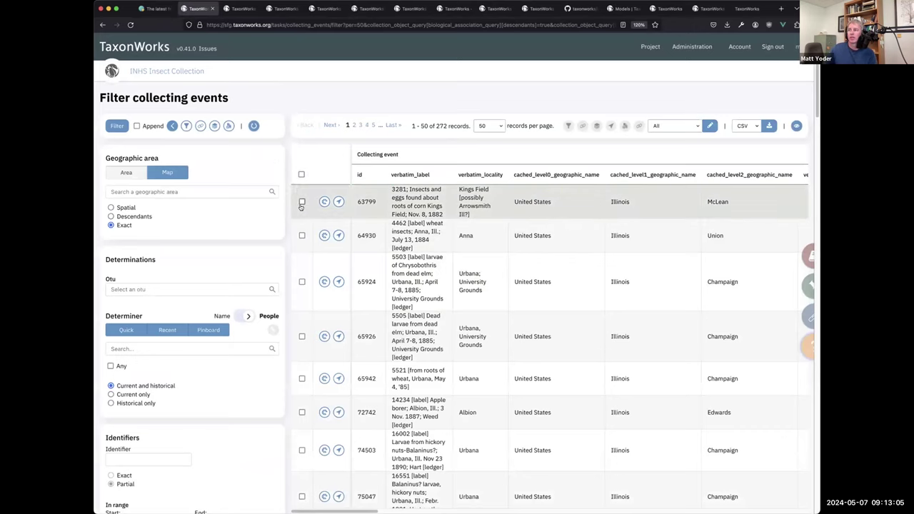
Select all collecting events on the page and examine the Set verbatim fields form of the Radial collecting event menu.
{"action": "left_click", "coordinate": [302, 174]}
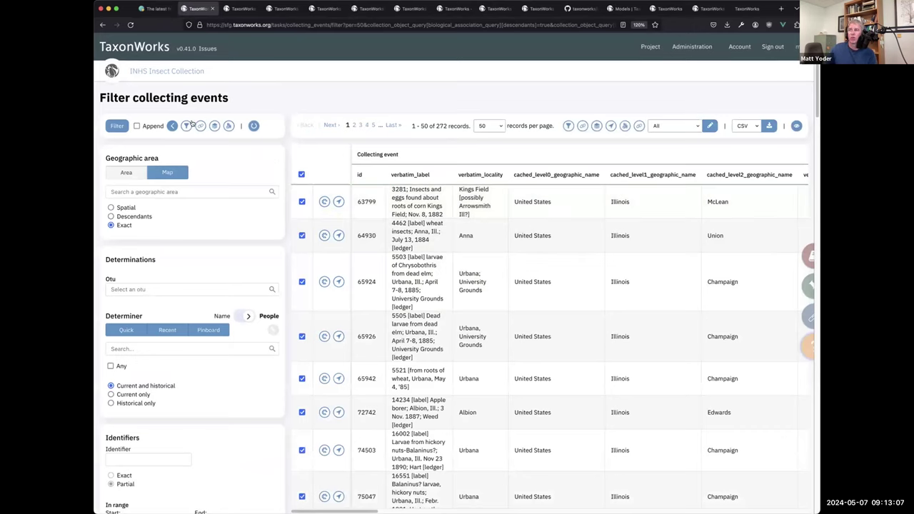
{"action": "left_click", "coordinate": [624, 126]}
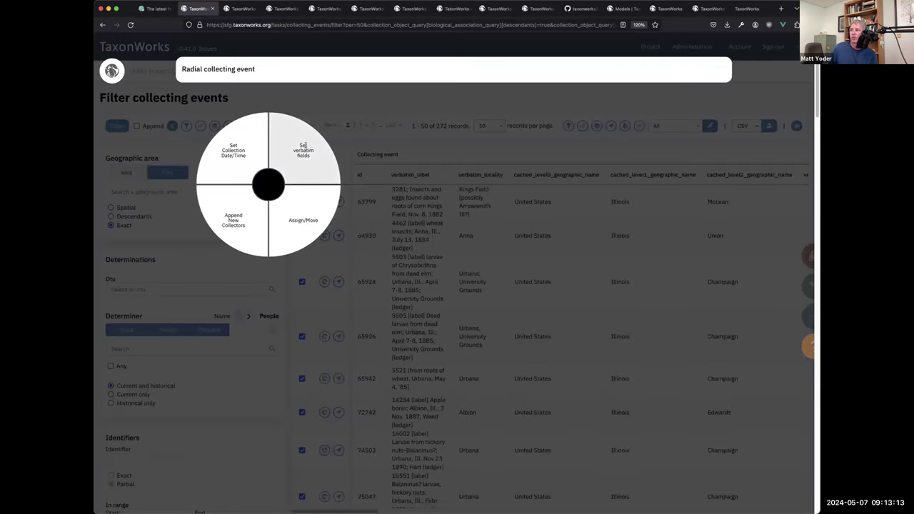
{"action": "left_click", "coordinate": [302, 145]}
{"action": "scroll", "coordinate": [457, 343], "scroll_direction": "down", "scroll_amount": 3}
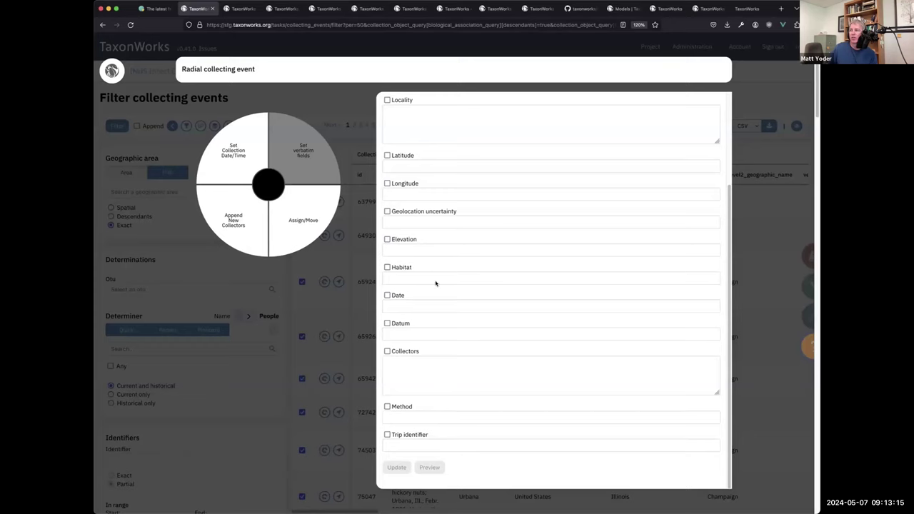
Examine the Set Collection Date/Time, Append New Collectors and Assign/Move batch forms, and close the Radial collecting event menu.
{"action": "left_click", "coordinate": [255, 155]}
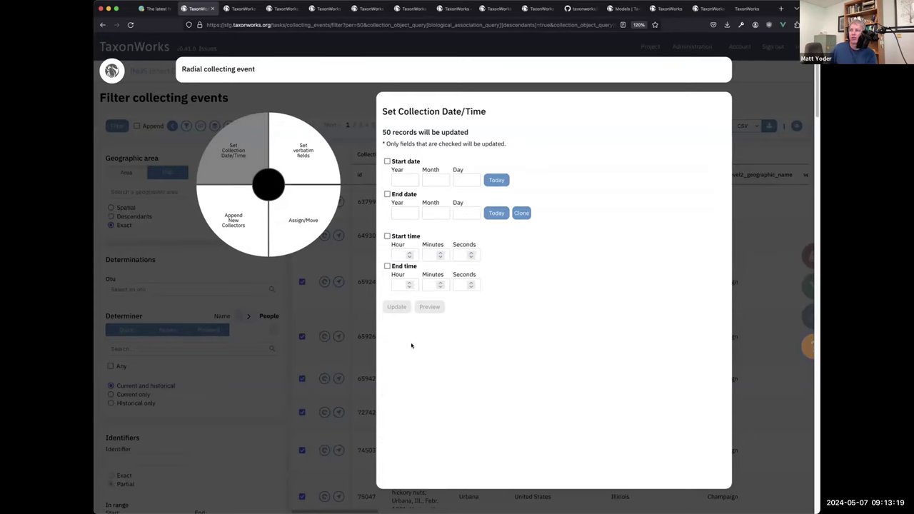
{"action": "left_click", "coordinate": [233, 218]}
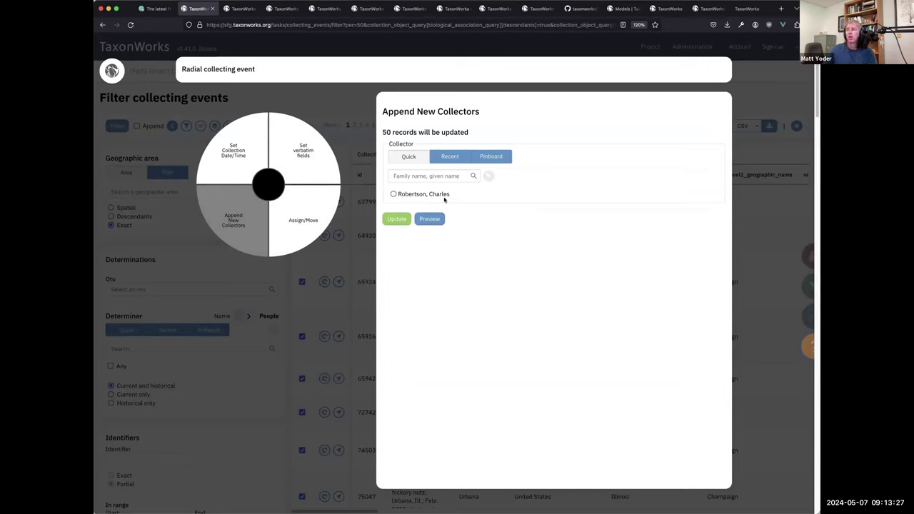
{"action": "left_click", "coordinate": [309, 209]}
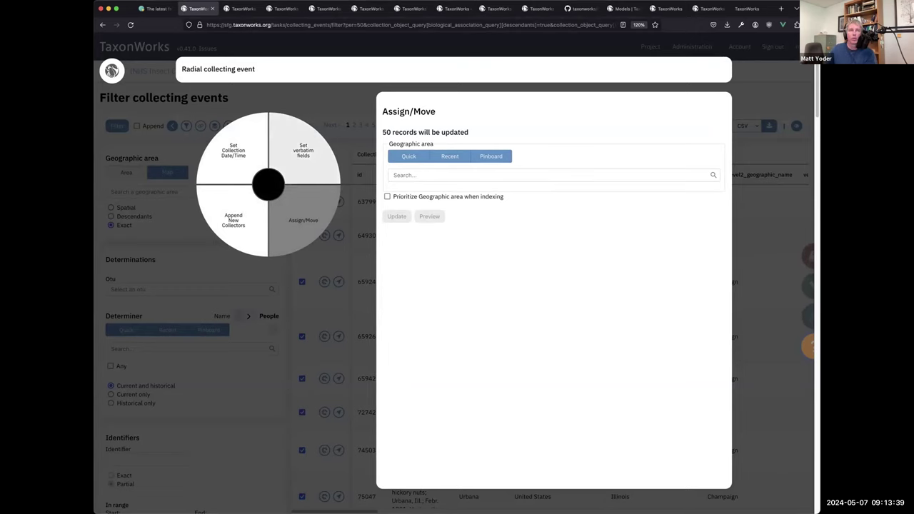
{"action": "left_click", "coordinate": [322, 140]}
{"action": "key", "text": "ctrl+shift+Tab"}
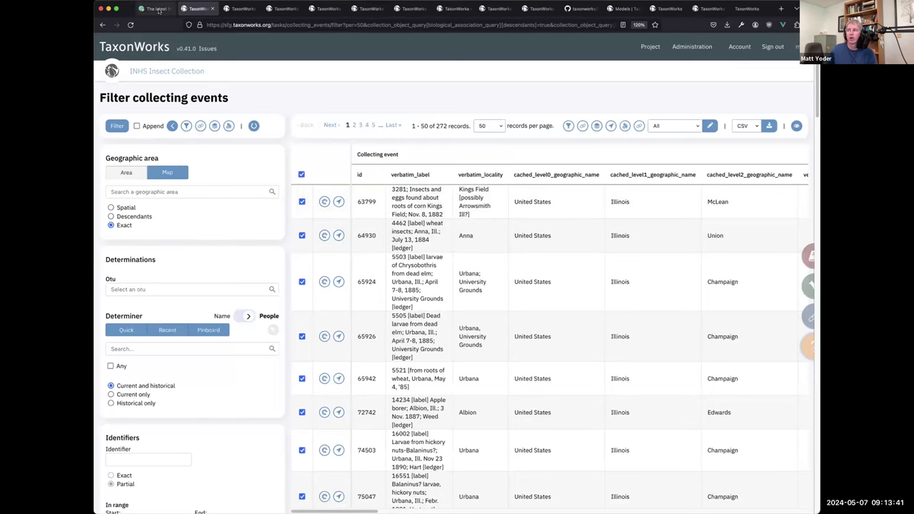
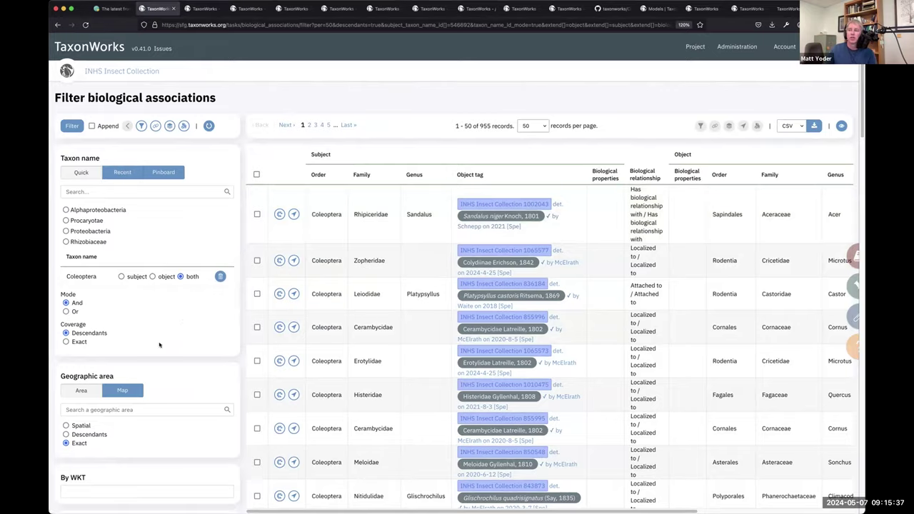
Show the geographic area map and review the filter facets available for the Coleoptera biological associations.
{"action": "scroll", "coordinate": [115, 348], "scroll_direction": "down", "scroll_amount": 2}
{"action": "left_click", "coordinate": [122, 327]}
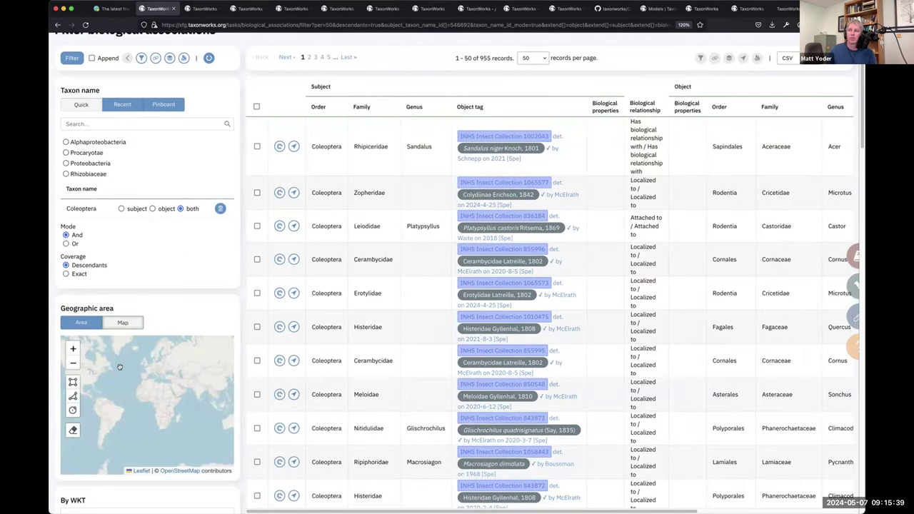
{"action": "scroll", "coordinate": [88, 182], "scroll_direction": "up", "scroll_amount": 2}
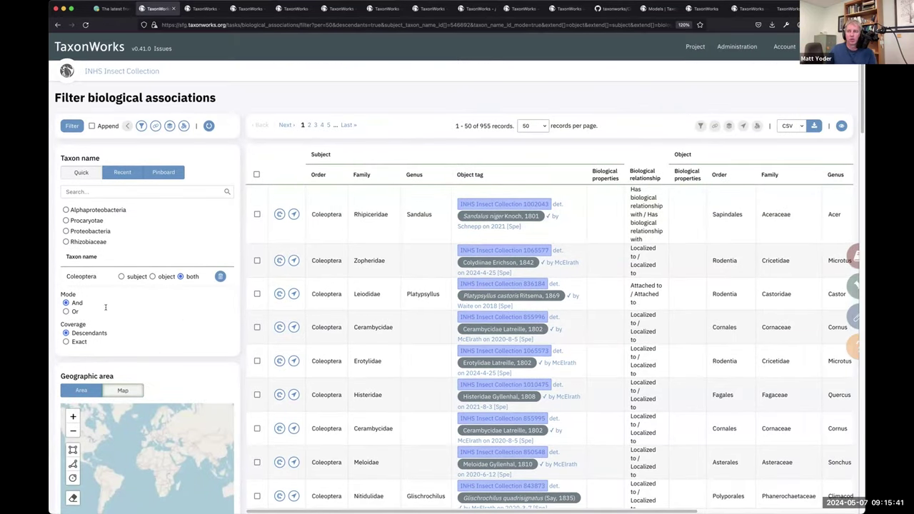
{"action": "scroll", "coordinate": [105, 307], "scroll_direction": "down", "scroll_amount": 15}
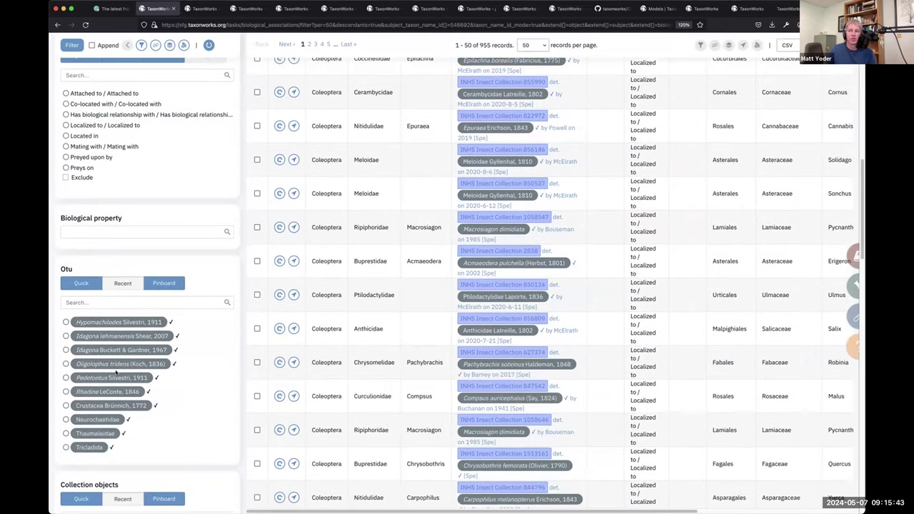
{"action": "scroll", "coordinate": [125, 361], "scroll_direction": "down", "scroll_amount": 6}
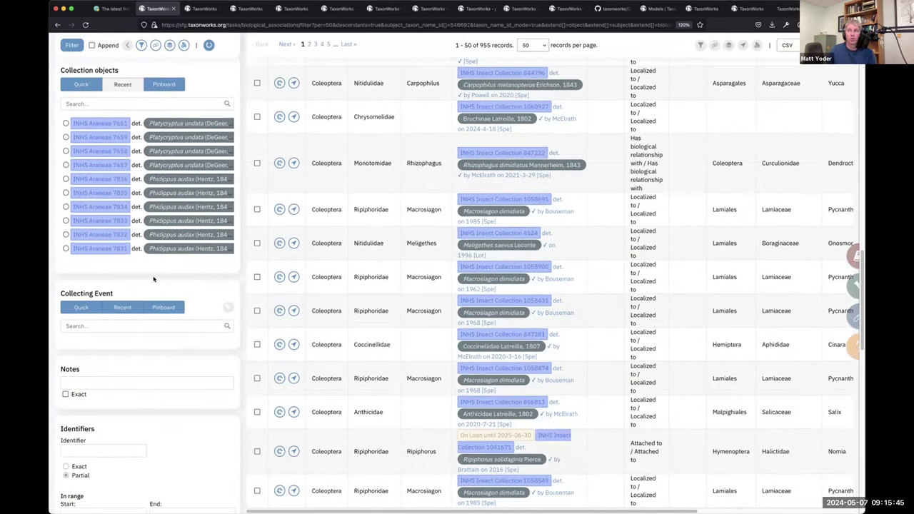
{"action": "scroll", "coordinate": [169, 182], "scroll_direction": "up", "scroll_amount": 20}
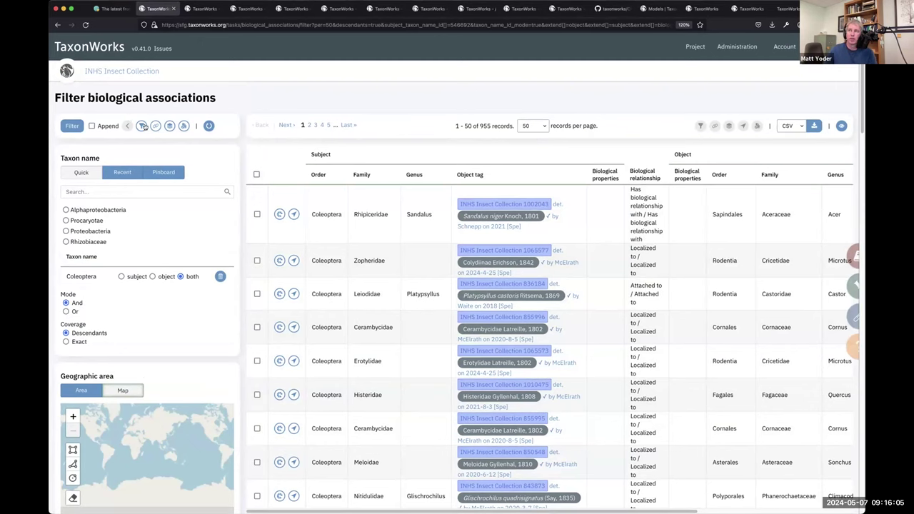
Pass the filtered biological associations to the Collection objects filter through the Radial filters.
{"action": "left_click", "coordinate": [141, 126]}
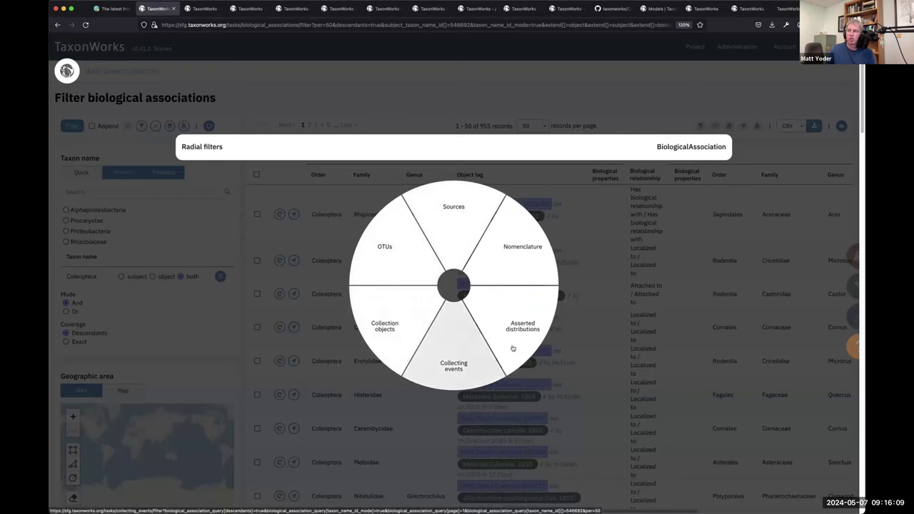
{"action": "left_click", "coordinate": [313, 106]}
{"action": "left_click_drag", "start_coordinate": [99, 98], "coordinate": [189, 99]}
{"action": "left_click", "coordinate": [141, 126]}
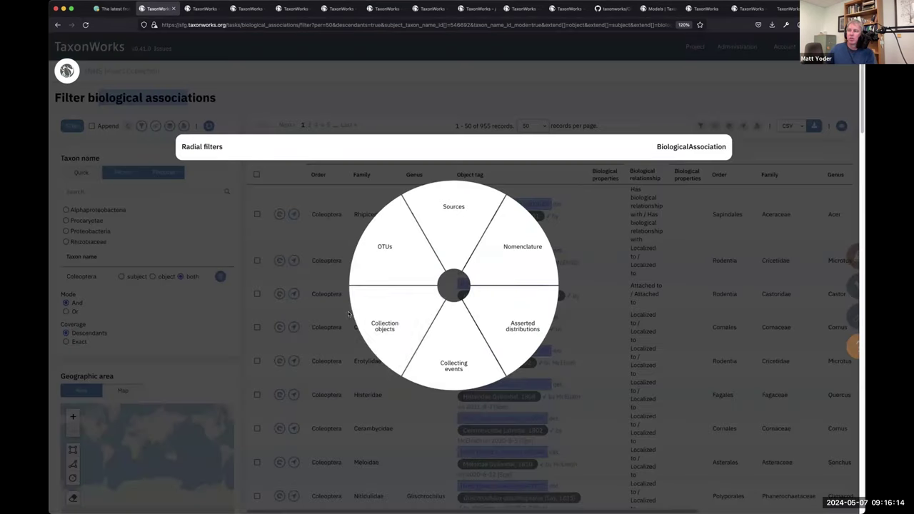
{"action": "left_click", "coordinate": [382, 334]}
{"action": "left_click", "coordinate": [197, 10]}
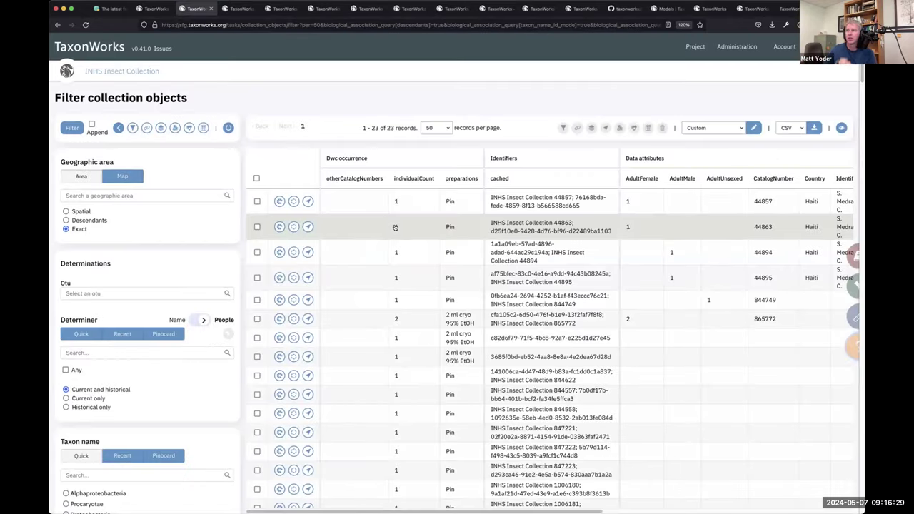
Compare the Coleoptera biological associations with the collection objects derived from them in the linked filter.
{"action": "key", "text": "ctrl+shift+Tab"}
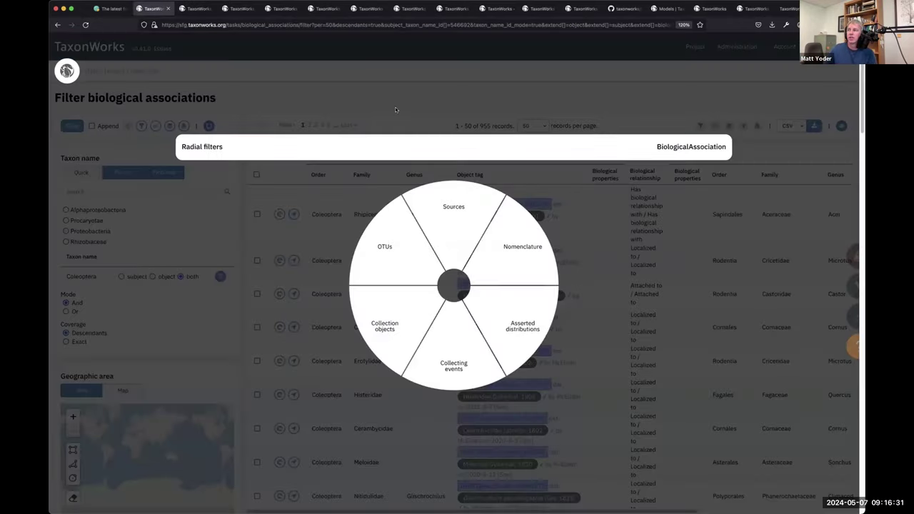
{"action": "left_click", "coordinate": [396, 109]}
{"action": "scroll", "coordinate": [436, 356], "scroll_direction": "down", "scroll_amount": 5}
{"action": "scroll", "coordinate": [434, 349], "scroll_direction": "up", "scroll_amount": 4}
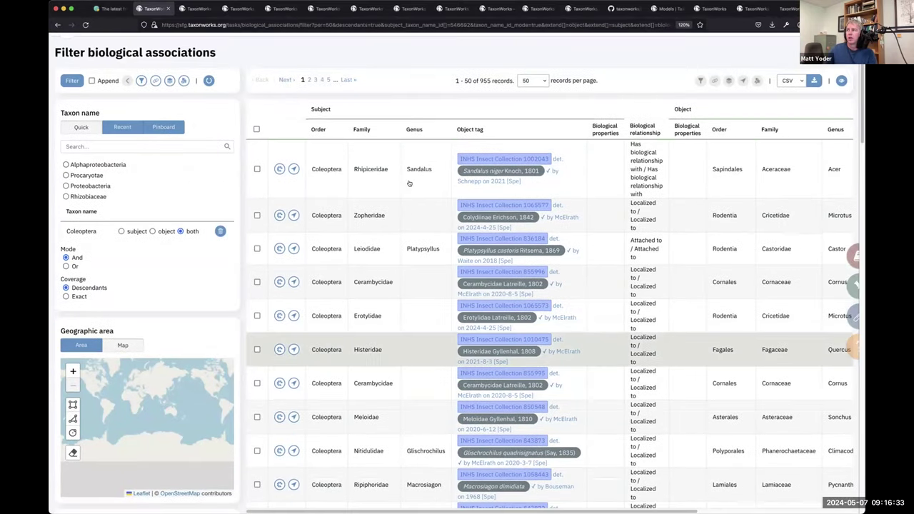
{"action": "left_click", "coordinate": [203, 13]}
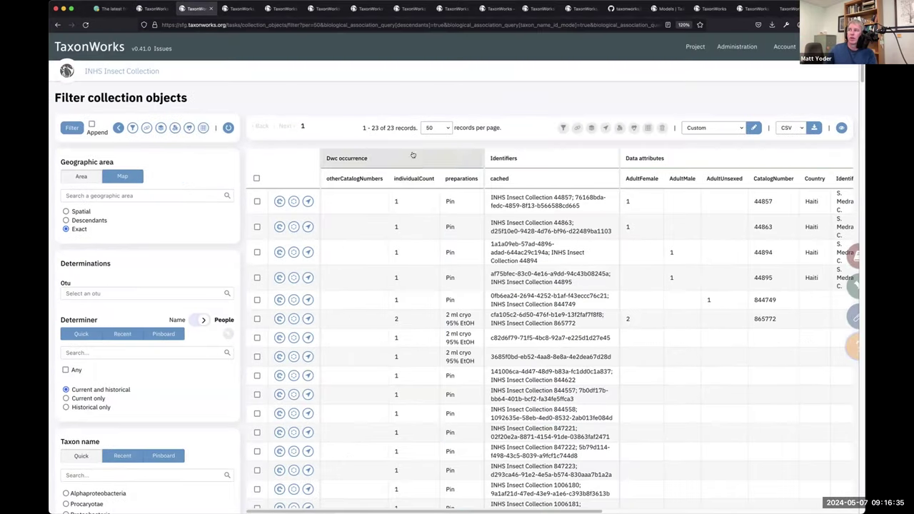
{"action": "scroll", "coordinate": [443, 286], "scroll_direction": "down", "scroll_amount": 5}
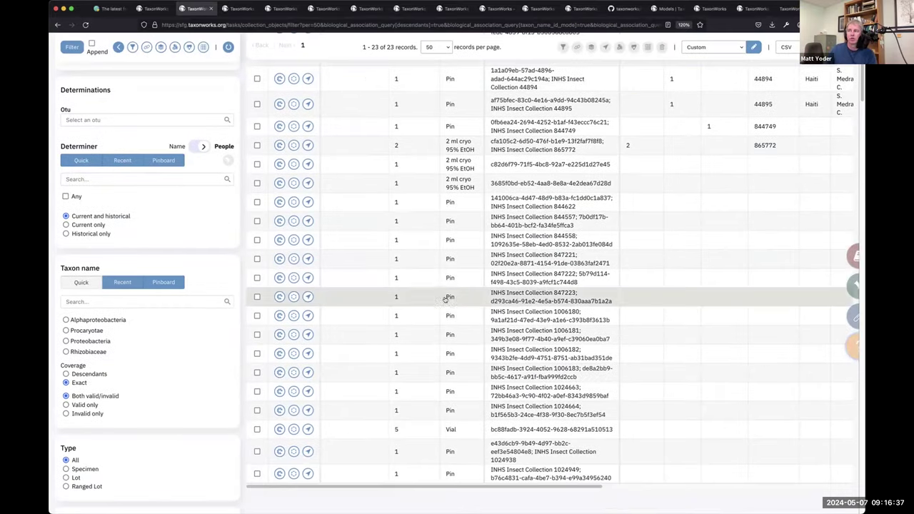
{"action": "scroll", "coordinate": [441, 296], "scroll_direction": "down", "scroll_amount": 2}
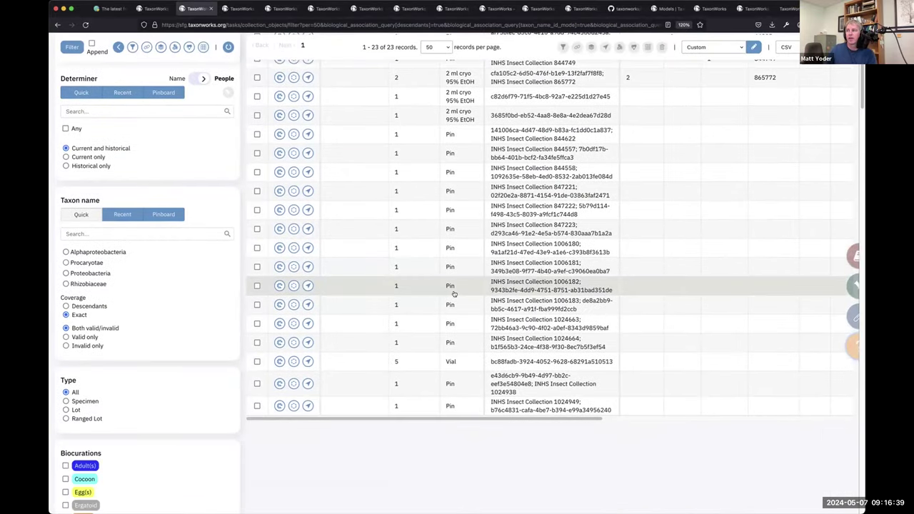
{"action": "scroll", "coordinate": [519, 139], "scroll_direction": "up", "scroll_amount": 3}
{"action": "scroll", "coordinate": [519, 139], "scroll_direction": "up", "scroll_amount": 4}
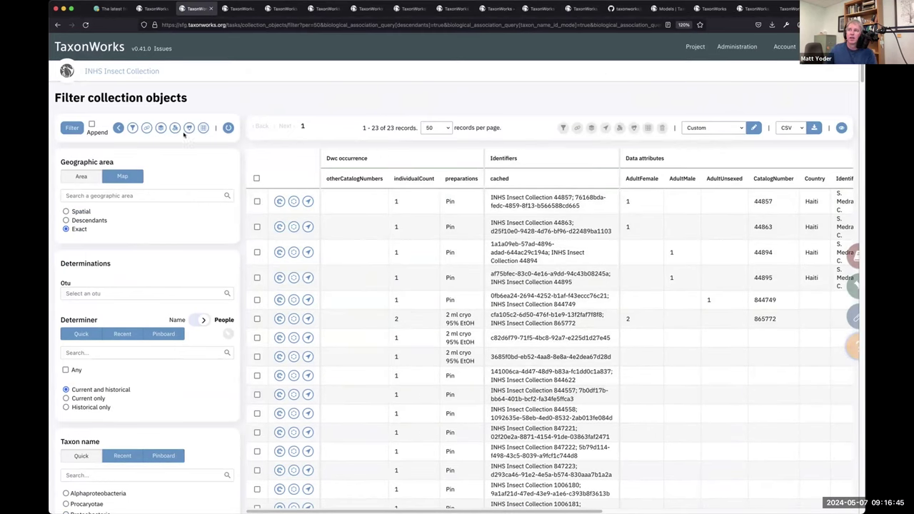
Pass the filtered collection objects to the Collecting events filter and switch back to the biological associations filter.
{"action": "left_click", "coordinate": [133, 129]}
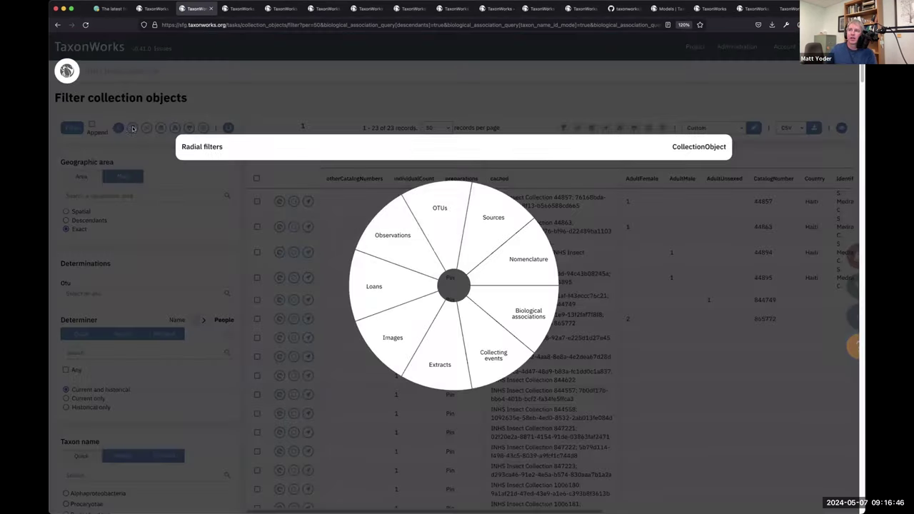
{"action": "left_click", "coordinate": [481, 352]}
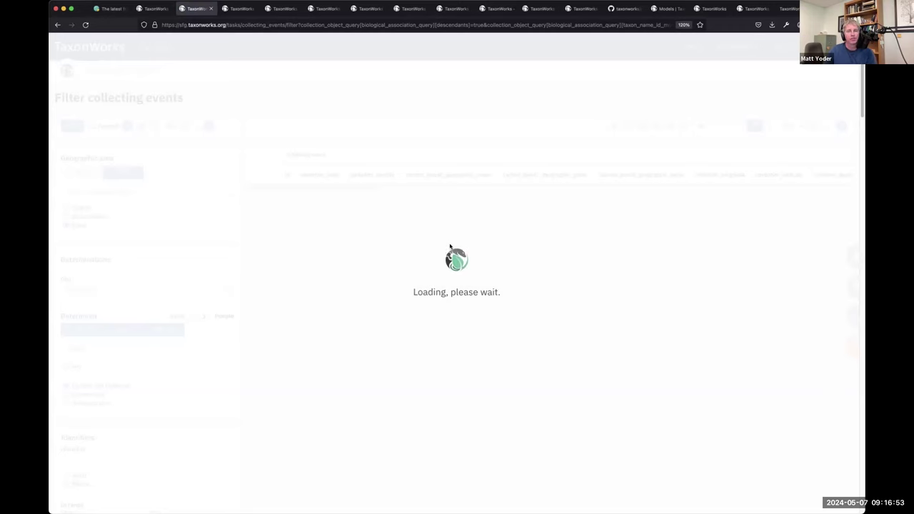
{"action": "left_click", "coordinate": [168, 13]}
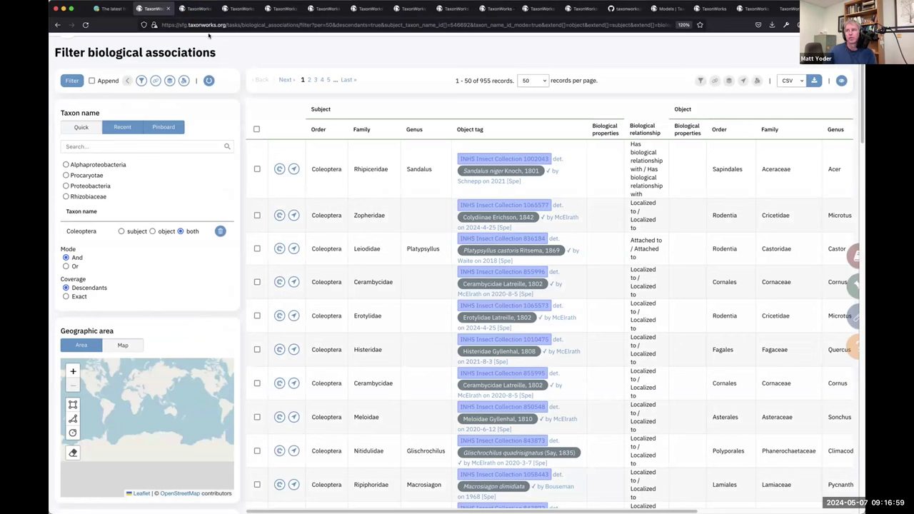
Open the Project vocabulary demo from the slide deck and examine which models and attributes it offers.
{"action": "left_click", "coordinate": [106, 9]}
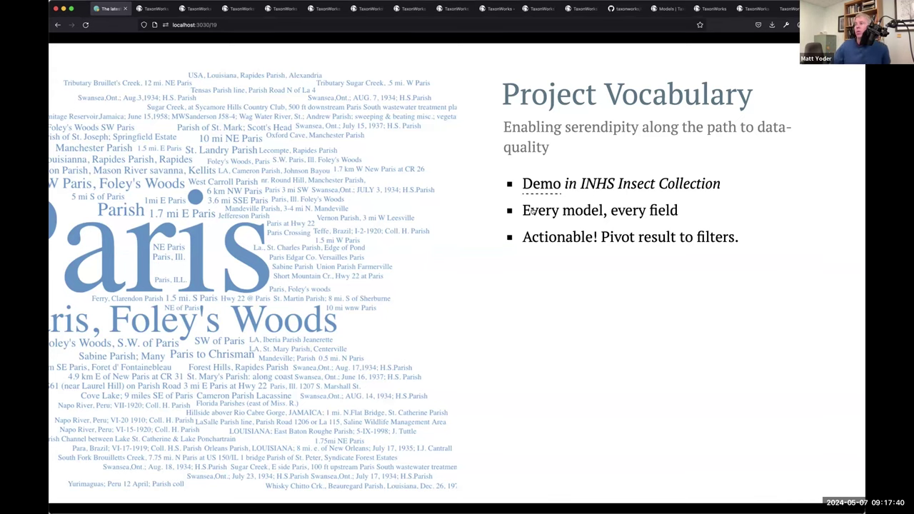
{"action": "left_click", "coordinate": [539, 186]}
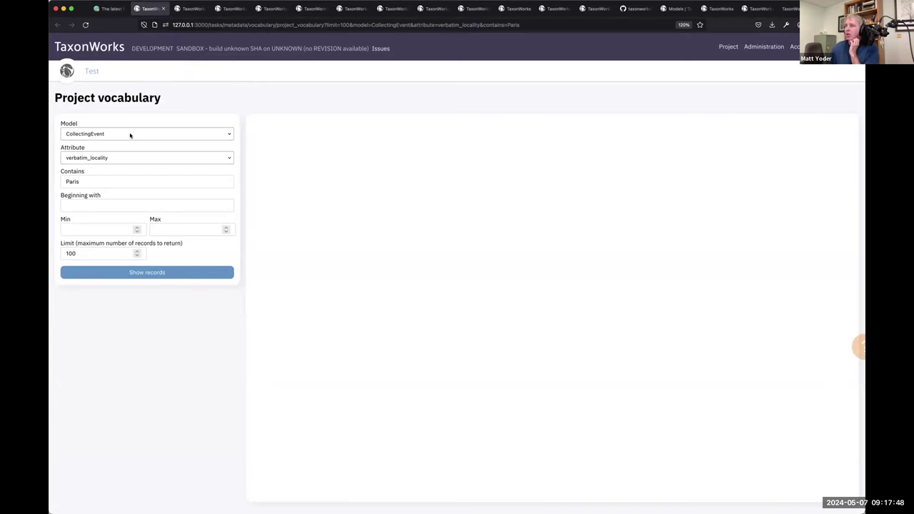
{"action": "left_click", "coordinate": [161, 130]}
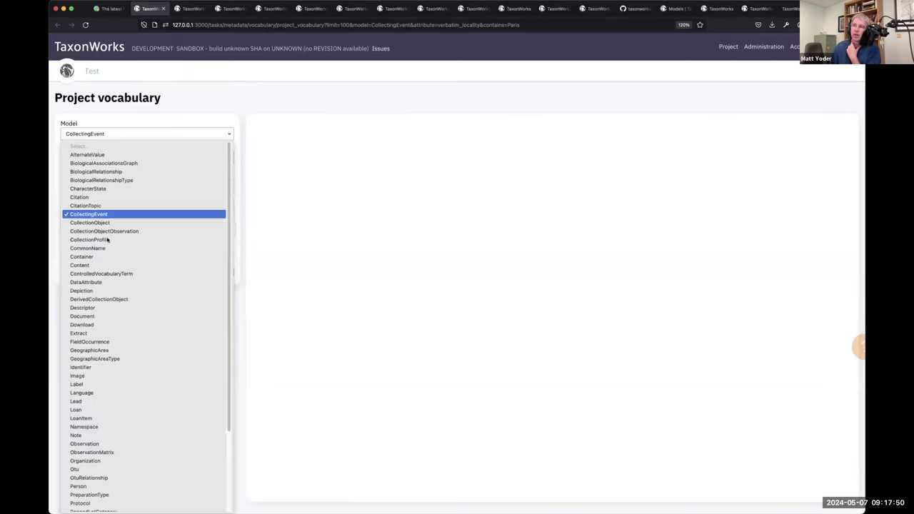
{"action": "scroll", "coordinate": [108, 351], "scroll_direction": "down", "scroll_amount": 3}
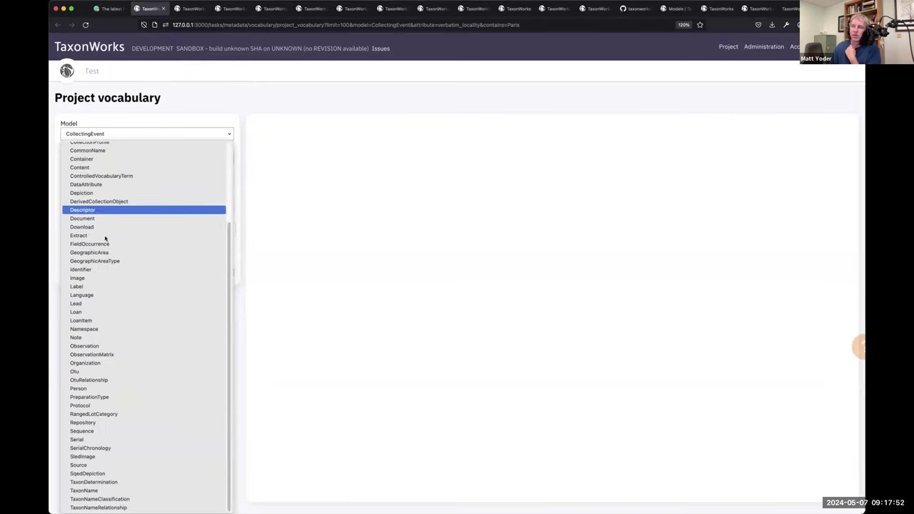
{"action": "scroll", "coordinate": [126, 229], "scroll_direction": "up", "scroll_amount": 3}
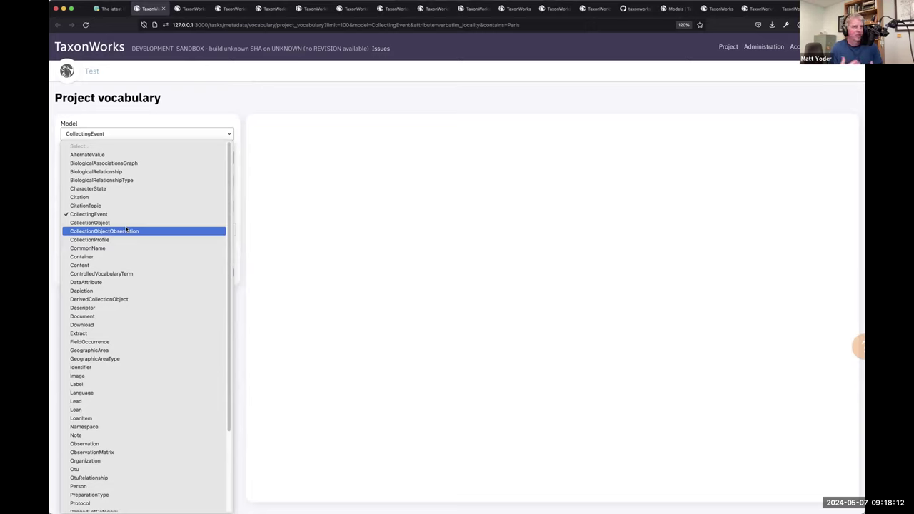
{"action": "left_click", "coordinate": [358, 195]}
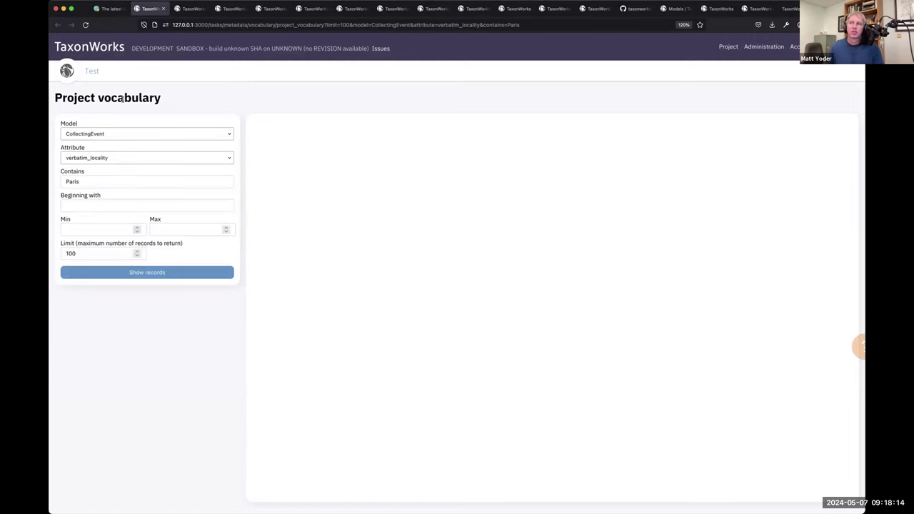
{"action": "left_click", "coordinate": [102, 133]}
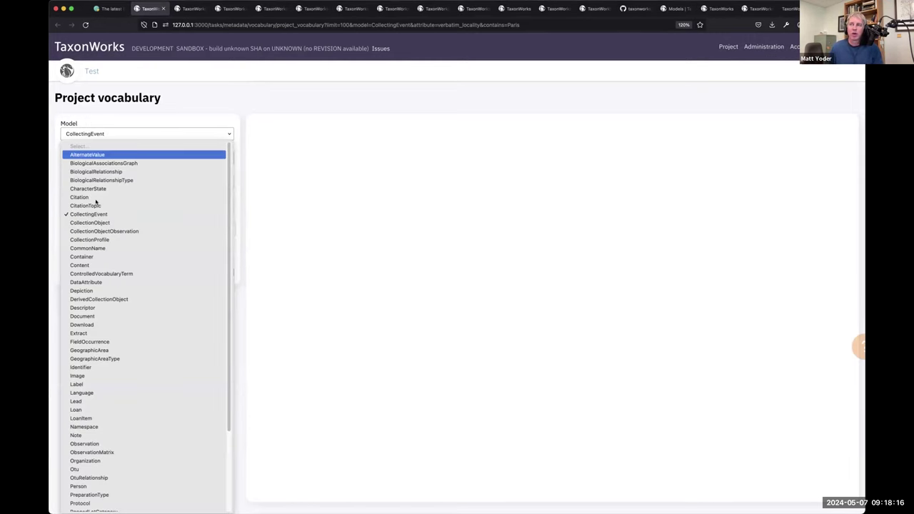
{"action": "left_click", "coordinate": [336, 188]}
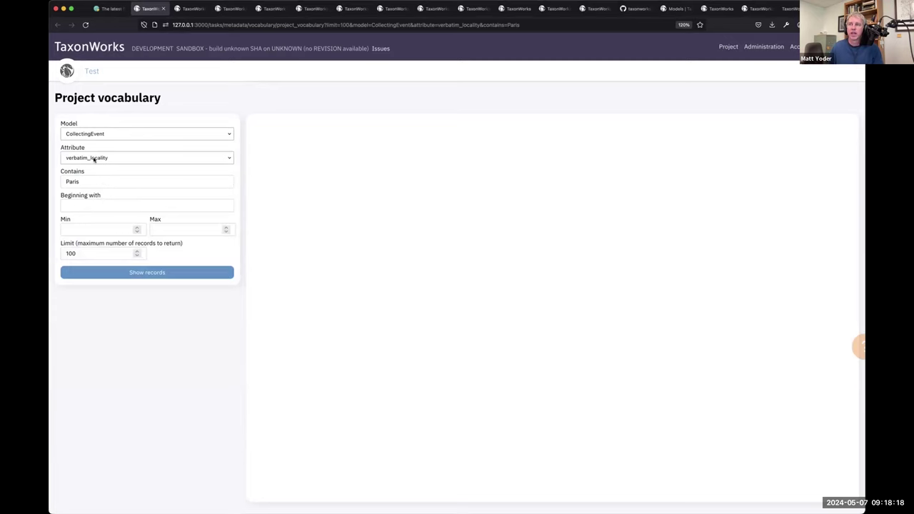
{"action": "left_click", "coordinate": [96, 158]}
{"action": "left_click", "coordinate": [114, 157]}
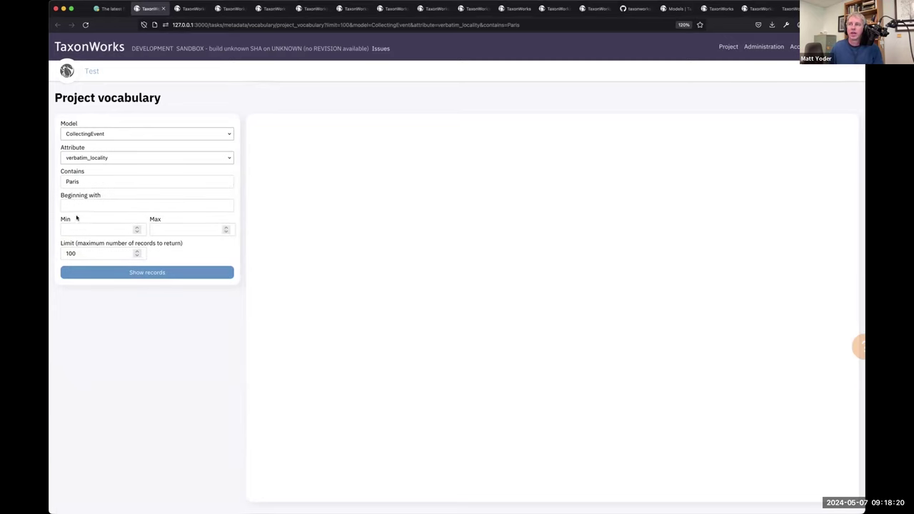
Switch to the INHS Insect Collection project and reopen the Project vocabulary demo from the slide deck.
{"action": "left_click", "coordinate": [77, 69]}
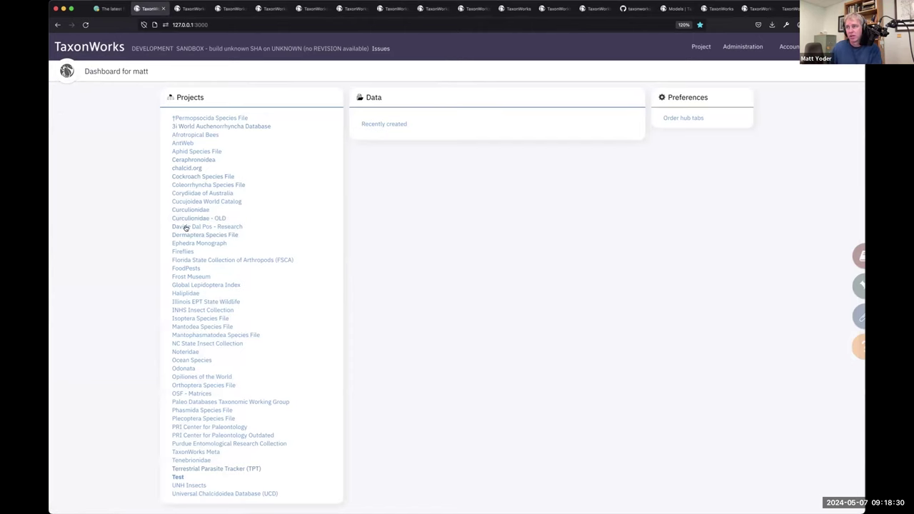
{"action": "left_click", "coordinate": [188, 312]}
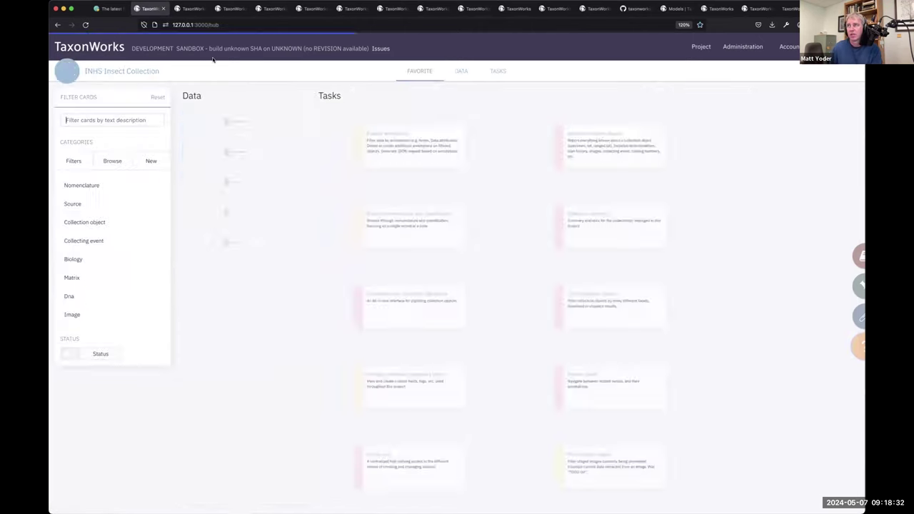
{"action": "left_click", "coordinate": [109, 9]}
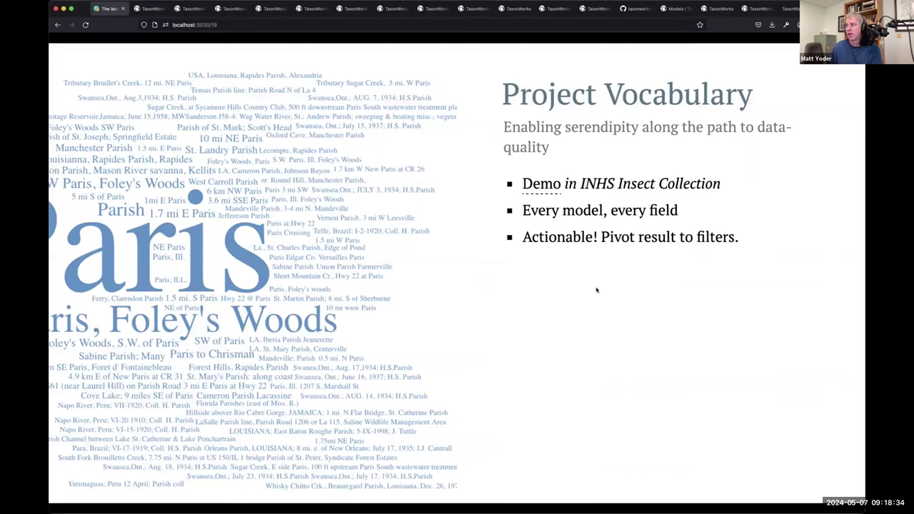
{"action": "left_click", "coordinate": [549, 184]}
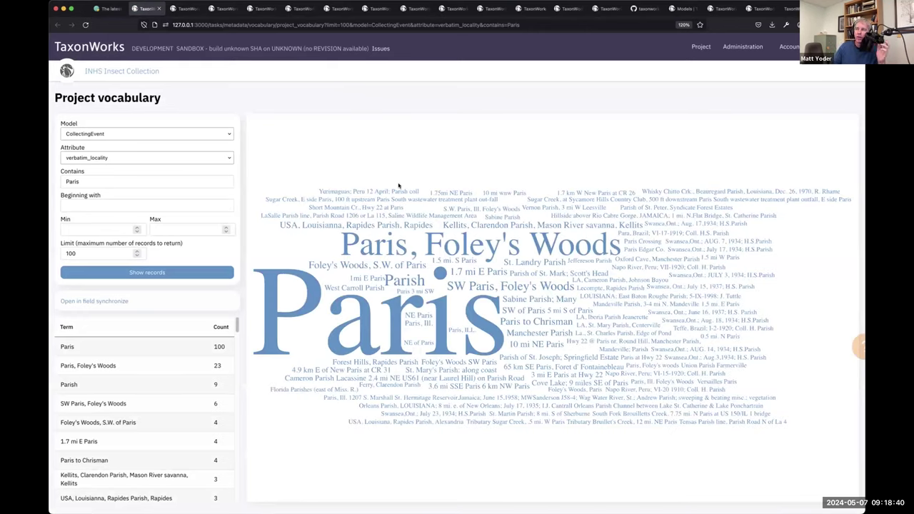
Examine the CollectingEvent attribute choices and the term counts for verbatim_locality values containing Paris.
{"action": "left_click", "coordinate": [207, 157]}
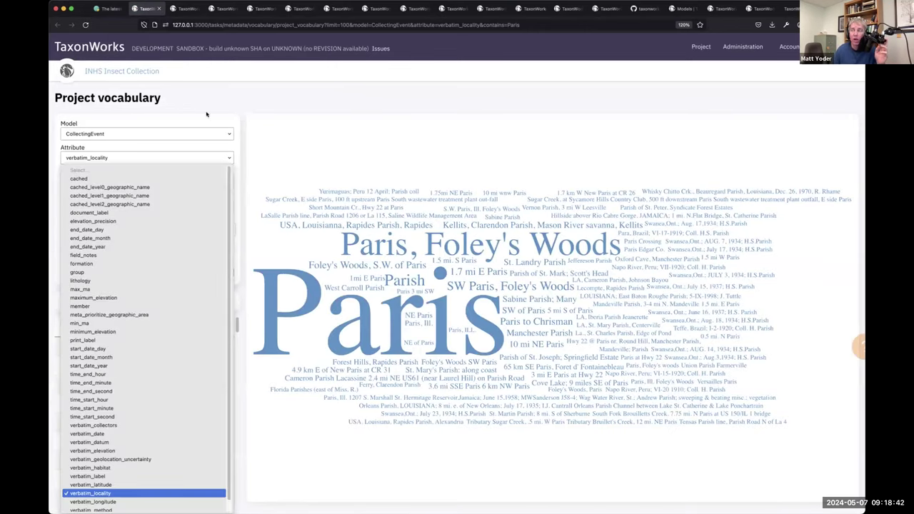
{"action": "left_click", "coordinate": [68, 159]}
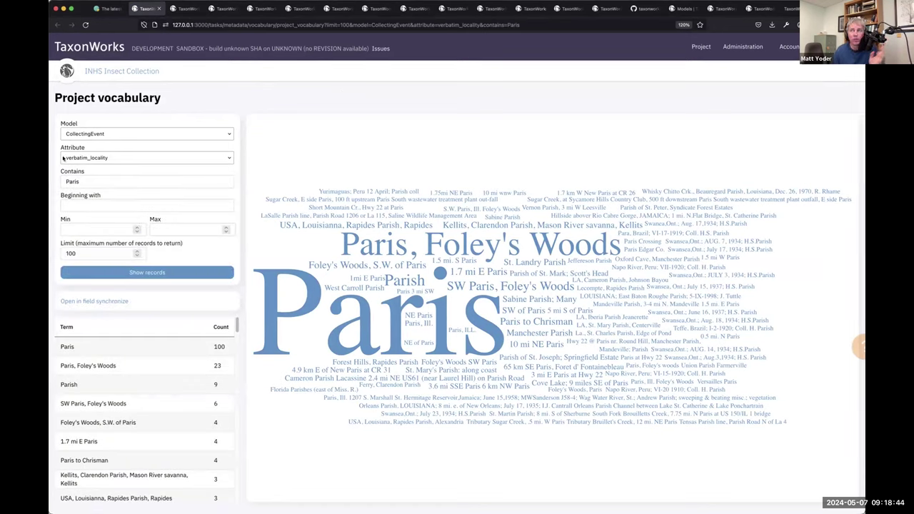
{"action": "double_click", "coordinate": [70, 180]}
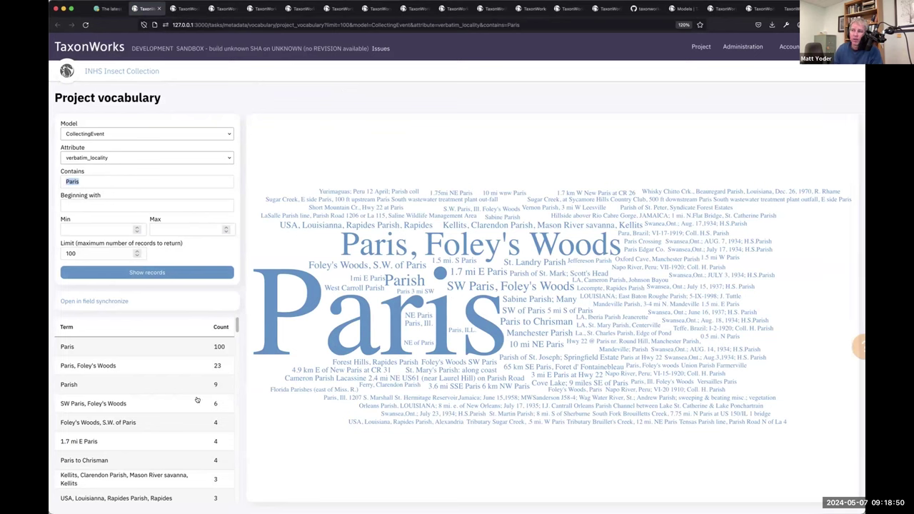
{"action": "scroll", "coordinate": [107, 358], "scroll_direction": "down", "scroll_amount": 1}
{"action": "scroll", "coordinate": [71, 350], "scroll_direction": "up", "scroll_amount": 1}
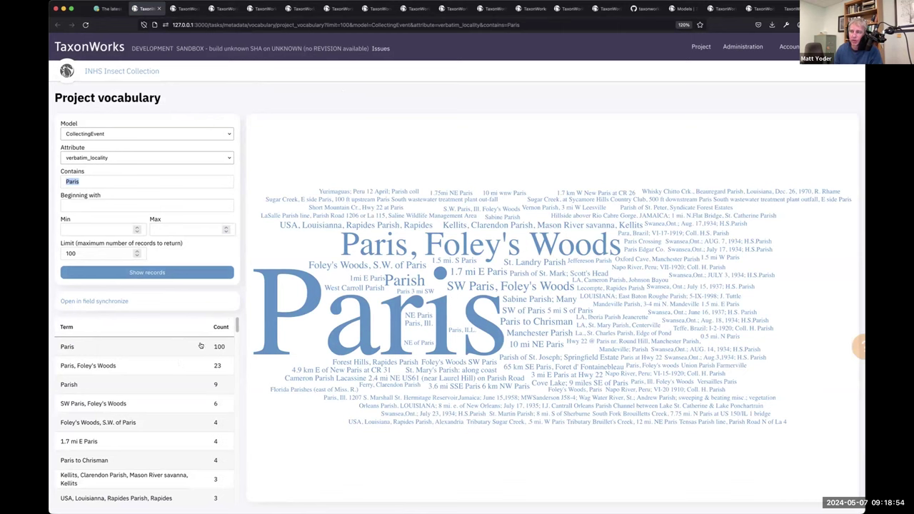
{"action": "left_click", "coordinate": [83, 275]}
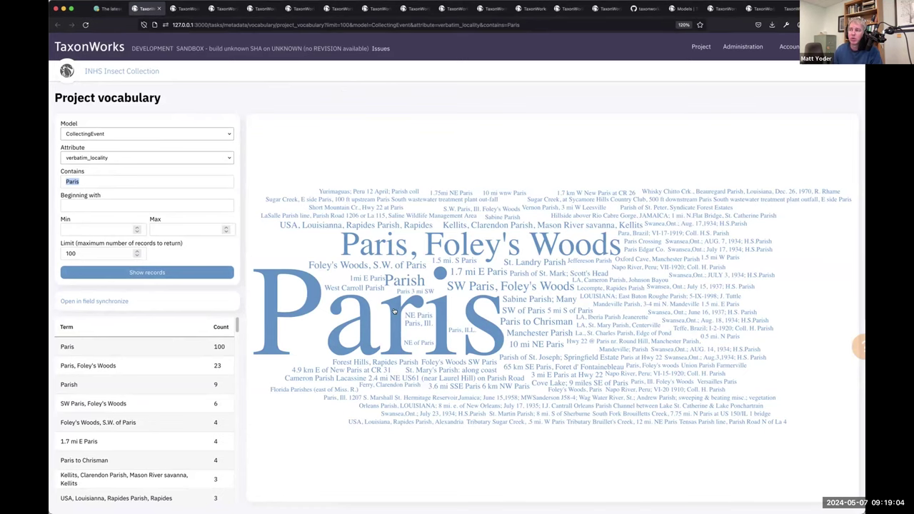
Open the collecting events matching the "Paris, Foley's Woods" term of the word cloud in the Filter collecting events task.
{"action": "left_click", "coordinate": [465, 244]}
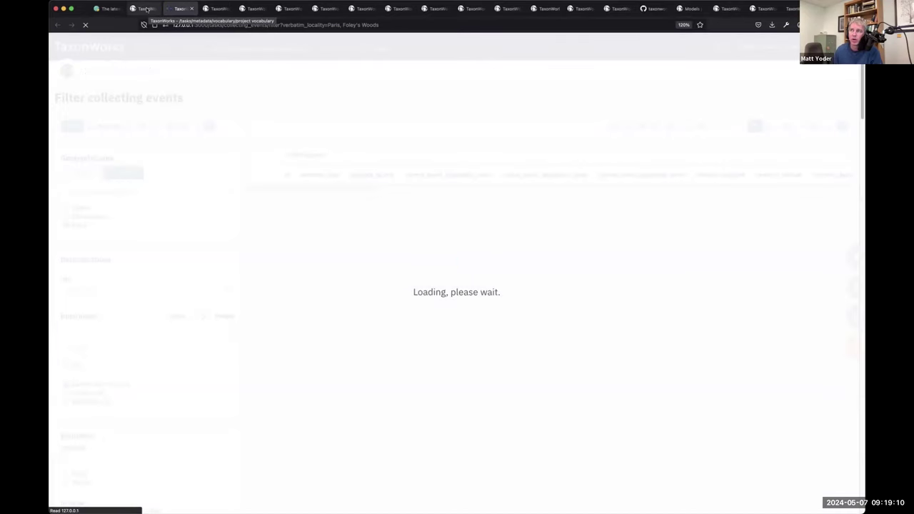
{"action": "left_click", "coordinate": [146, 9]}
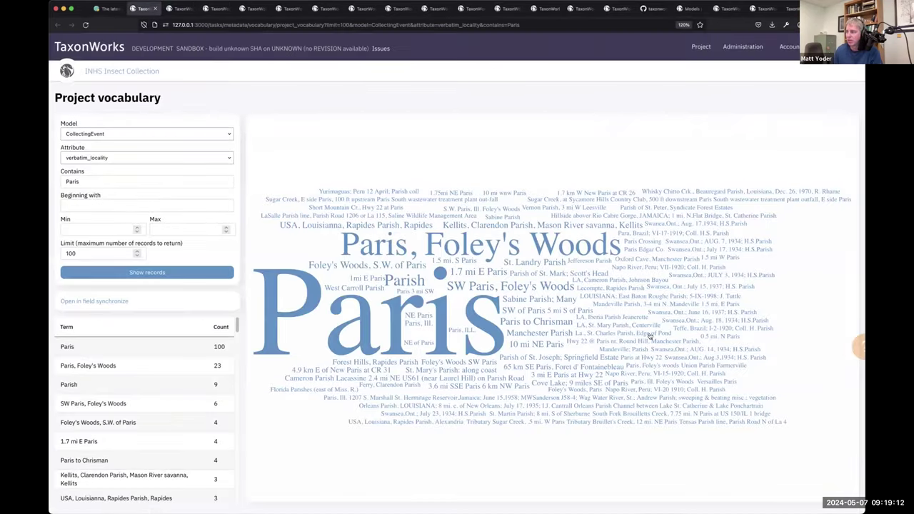
{"action": "left_click", "coordinate": [178, 8]}
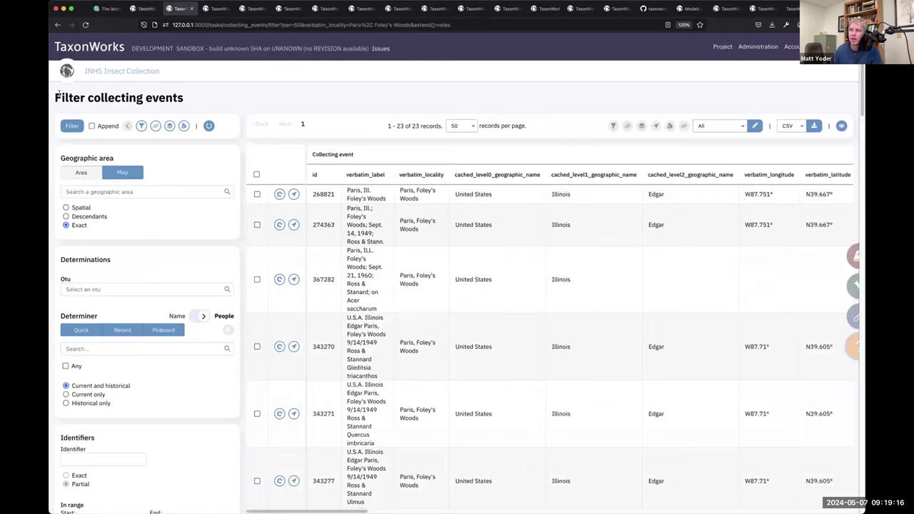
{"action": "left_click_drag", "start_coordinate": [57, 91], "coordinate": [212, 107]}
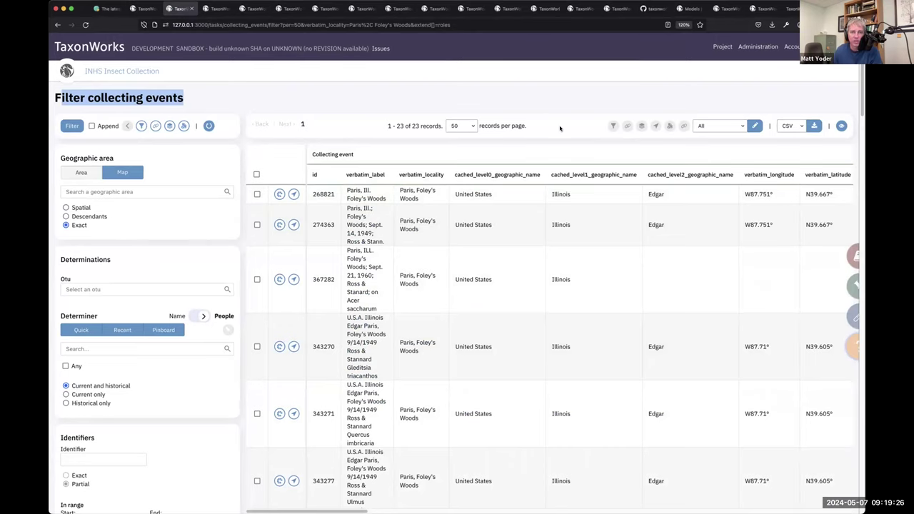
Return to the Paris word cloud and advance the slide deck to the Field Synchronizing slide.
{"action": "left_click", "coordinate": [143, 9]}
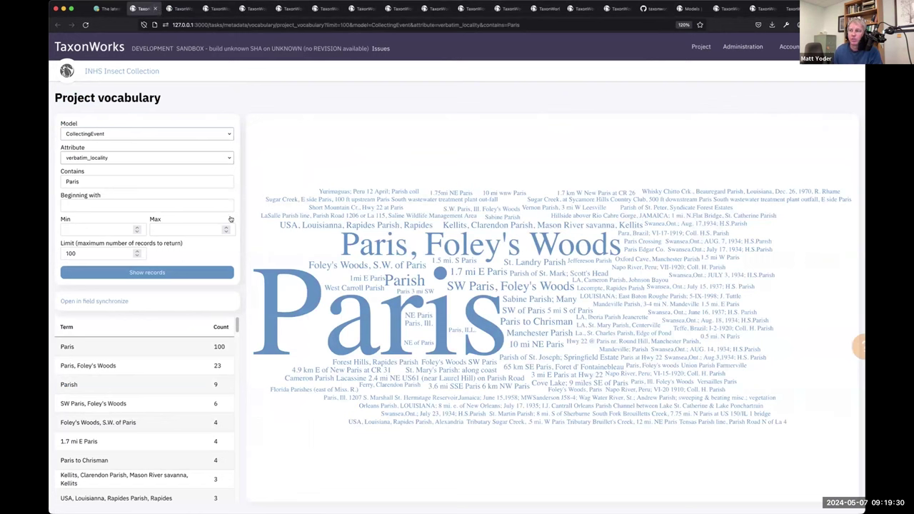
{"action": "mouse_move", "coordinate": [387, 305]}
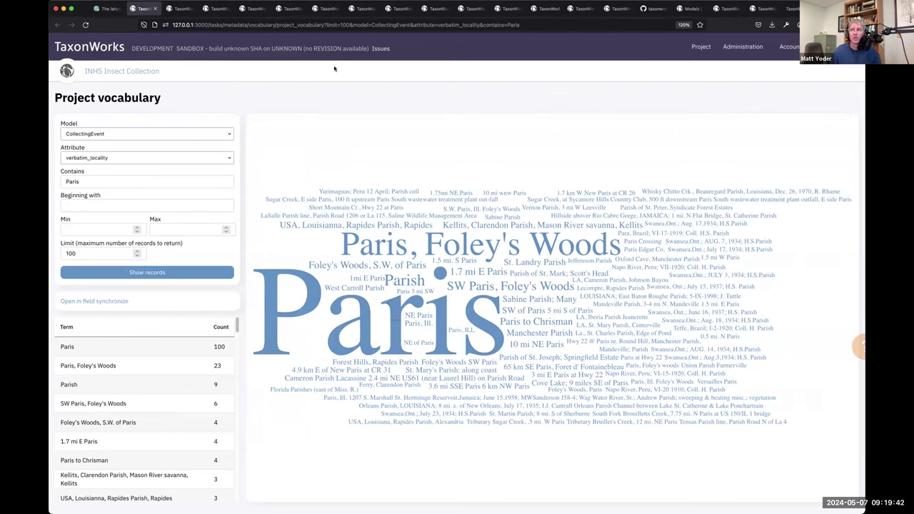
{"action": "left_click", "coordinate": [107, 8]}
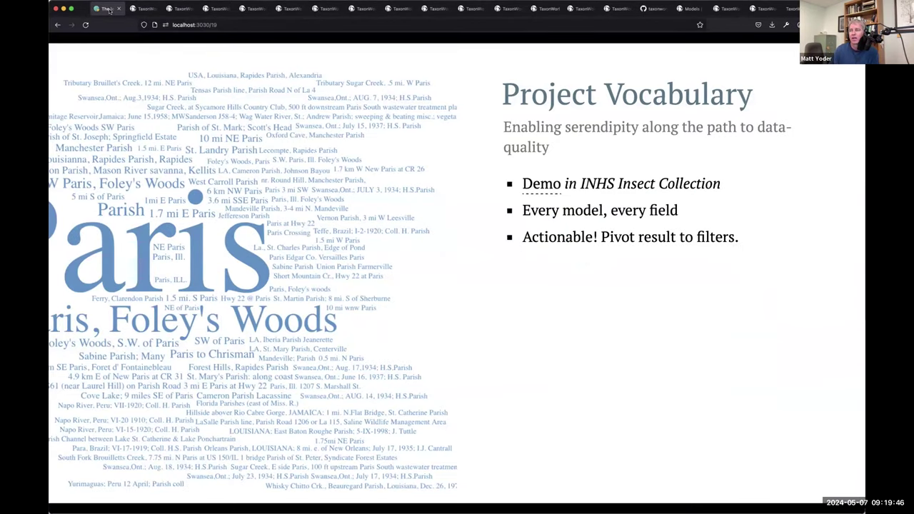
{"action": "left_click", "coordinate": [154, 8]}
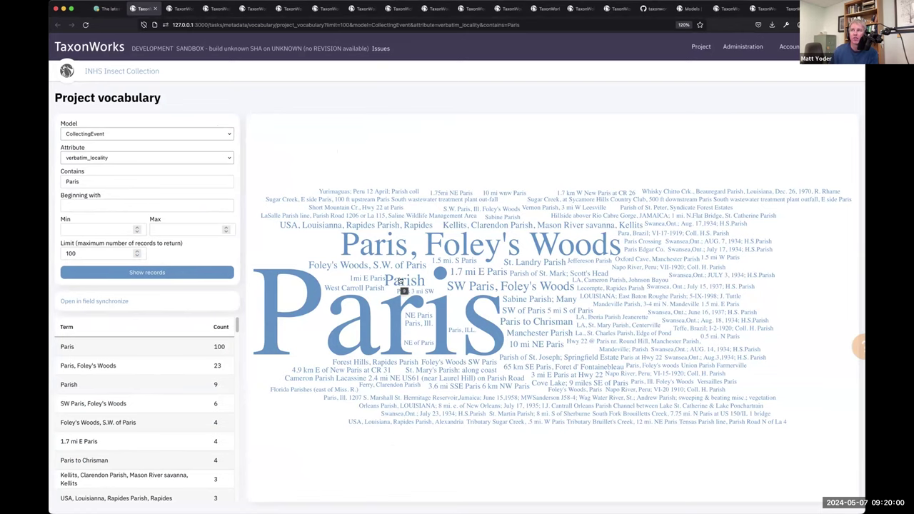
{"action": "key", "text": "ctrl+shift+Tab"}
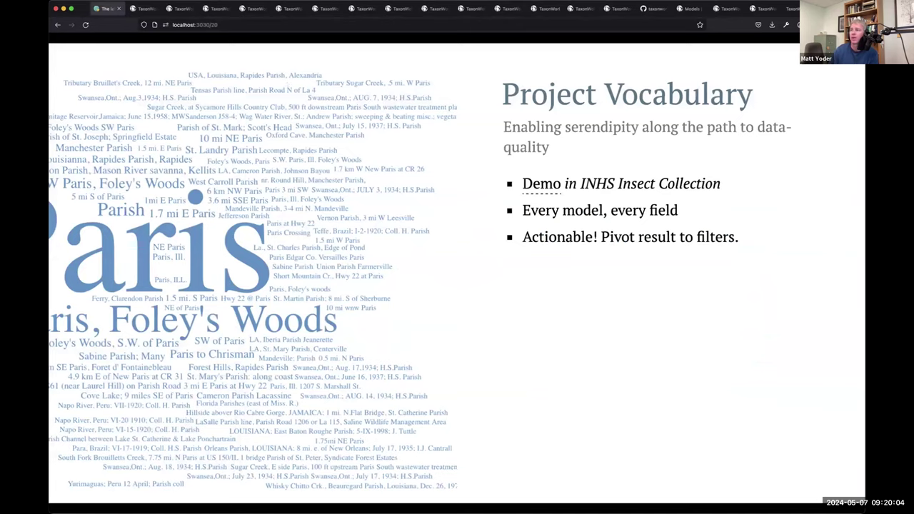
{"action": "key", "text": "Right"}
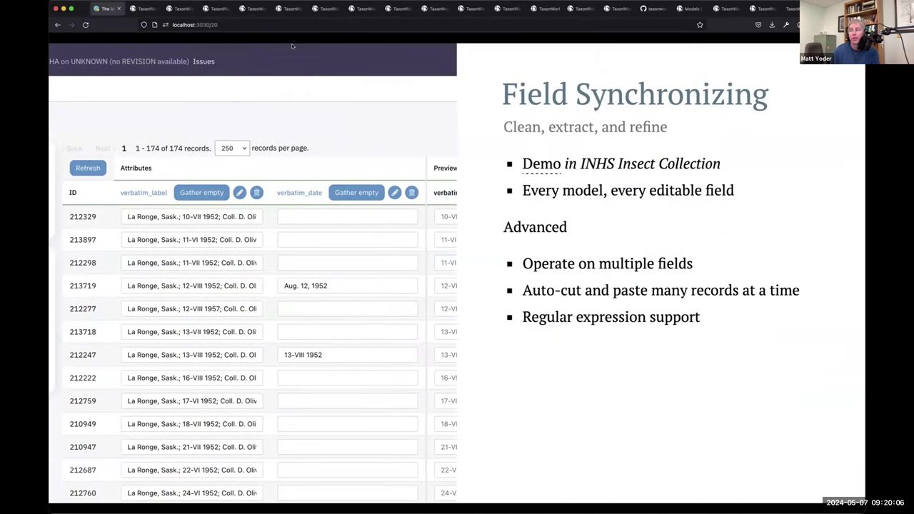
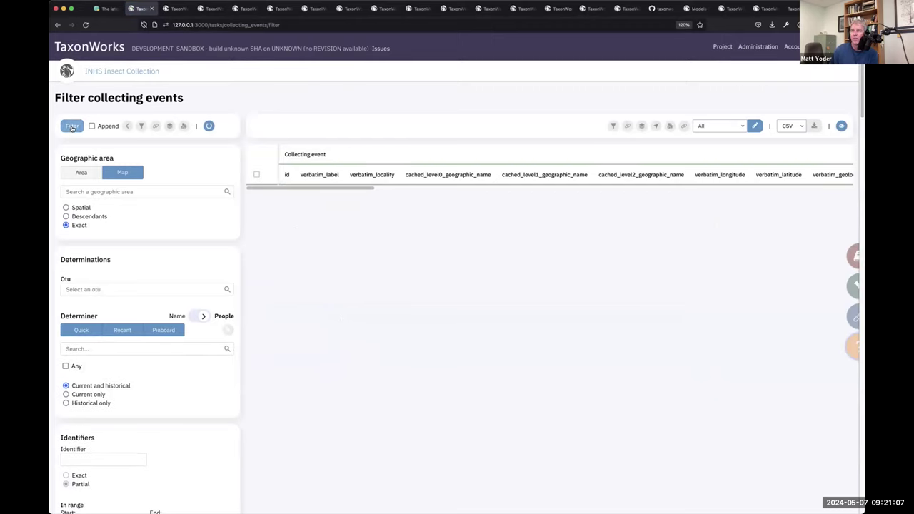
Run the collecting events filter without criteria and set the results to 250 records per page.
{"action": "left_click", "coordinate": [73, 127]}
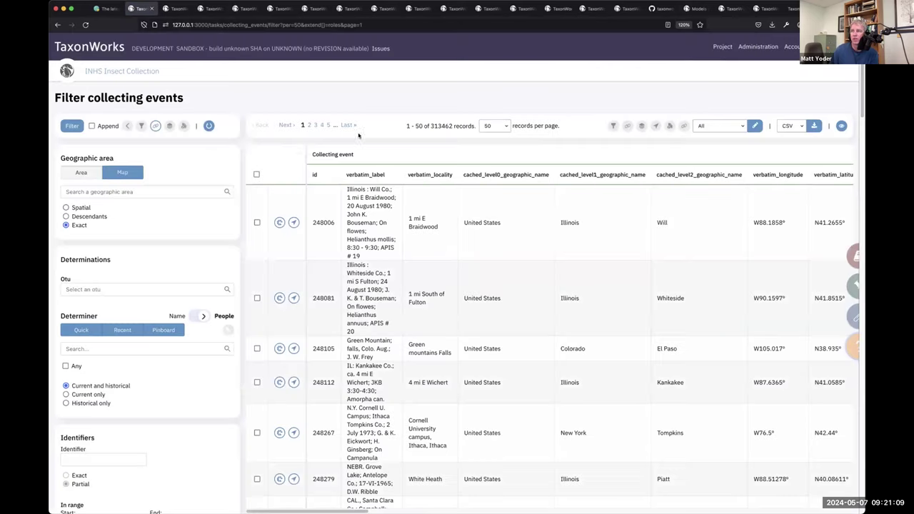
{"action": "left_click", "coordinate": [256, 175]}
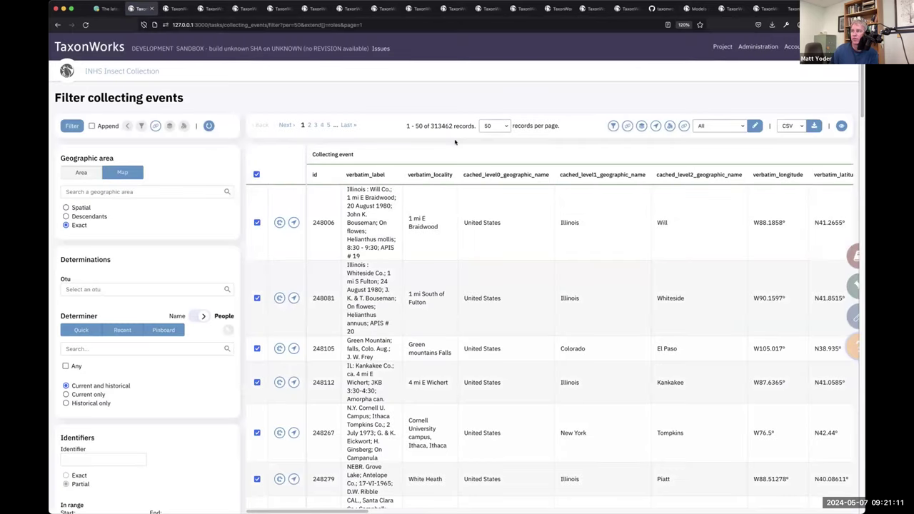
{"action": "left_click", "coordinate": [499, 127]}
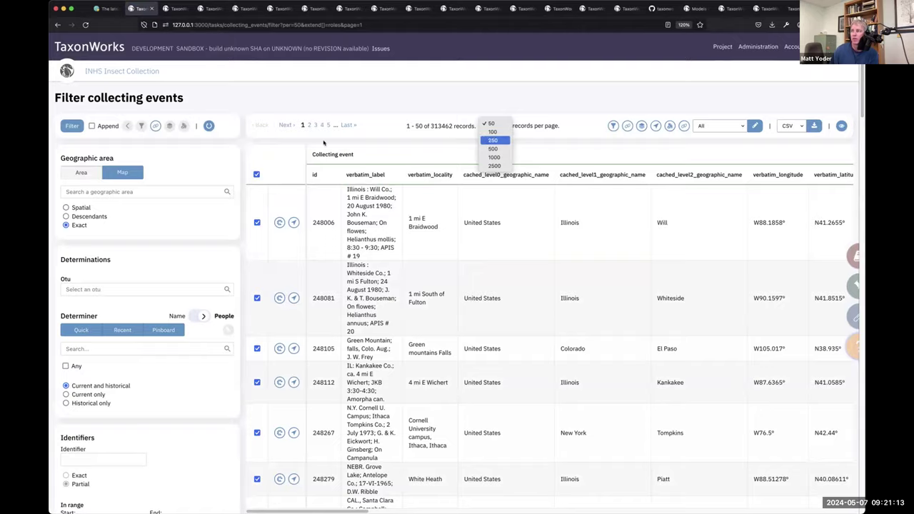
{"action": "key", "text": "Return"}
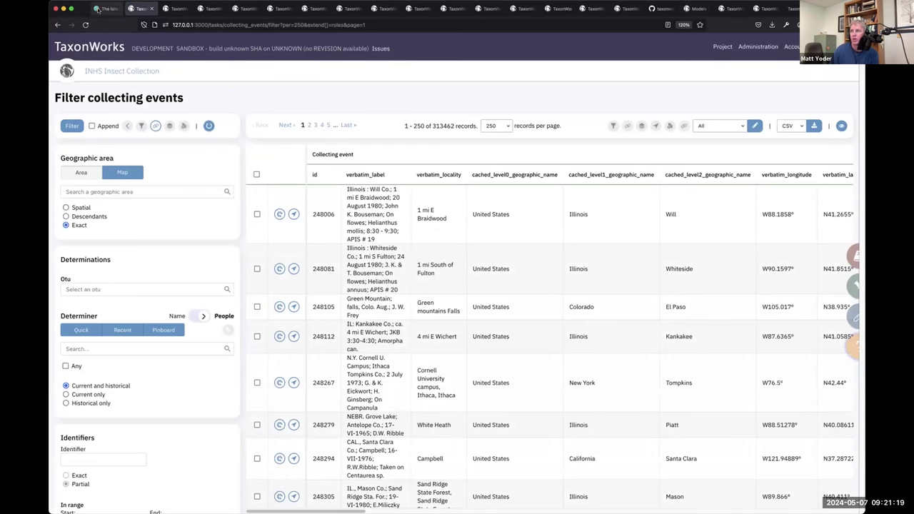
Inspect the Radial linker options for the filtered collecting events, close it and highlight the displayed record range.
{"action": "left_click", "coordinate": [156, 125]}
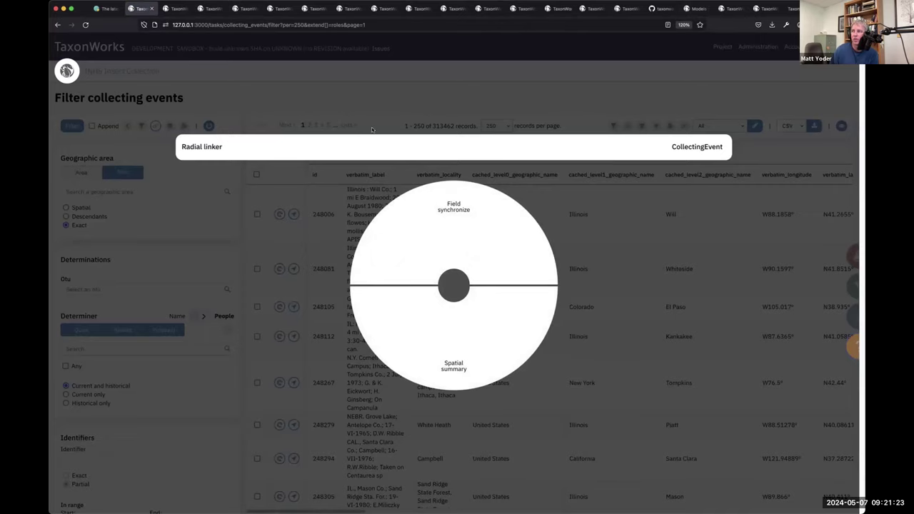
{"action": "left_click", "coordinate": [412, 125]}
{"action": "left_click_drag", "start_coordinate": [426, 125], "coordinate": [405, 126]}
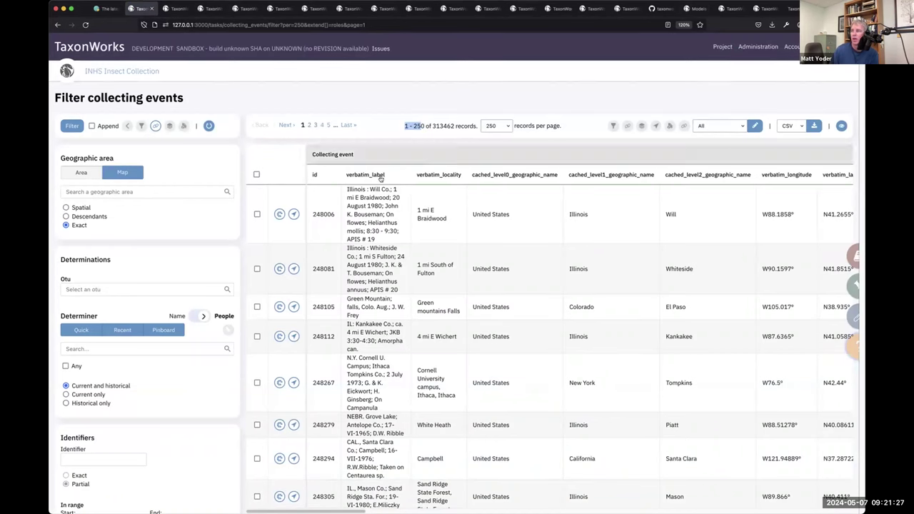
Select all collecting events displayed on the page and try to open the selection in Field synchronize.
{"action": "left_click", "coordinate": [256, 174]}
{"action": "left_click", "coordinate": [256, 174]}
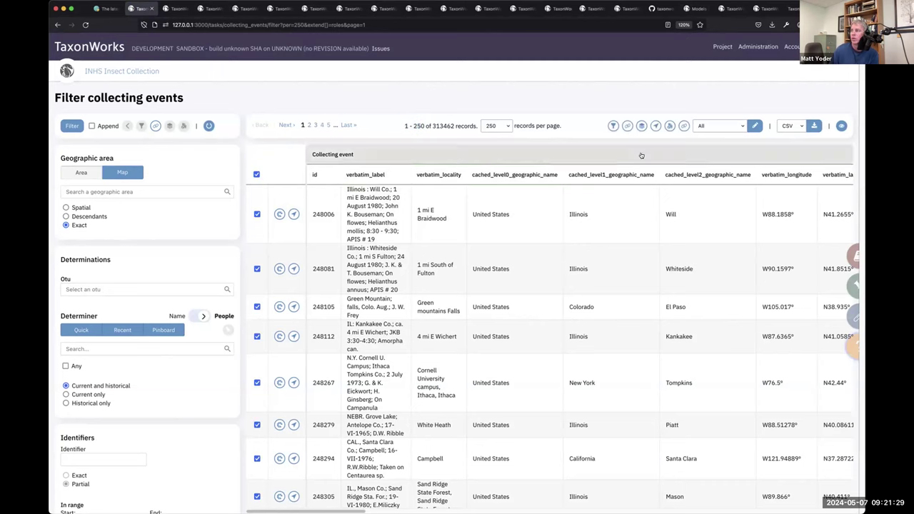
{"action": "left_click", "coordinate": [684, 125]}
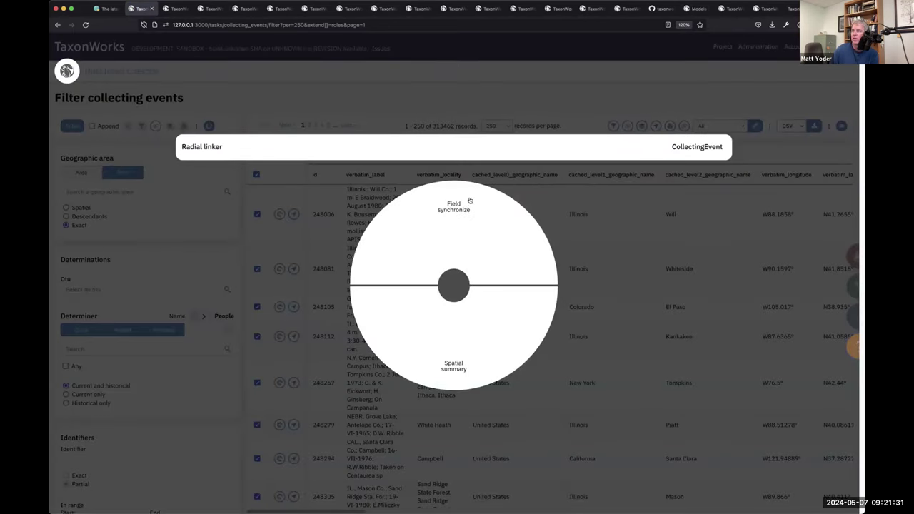
{"action": "left_click", "coordinate": [443, 199]}
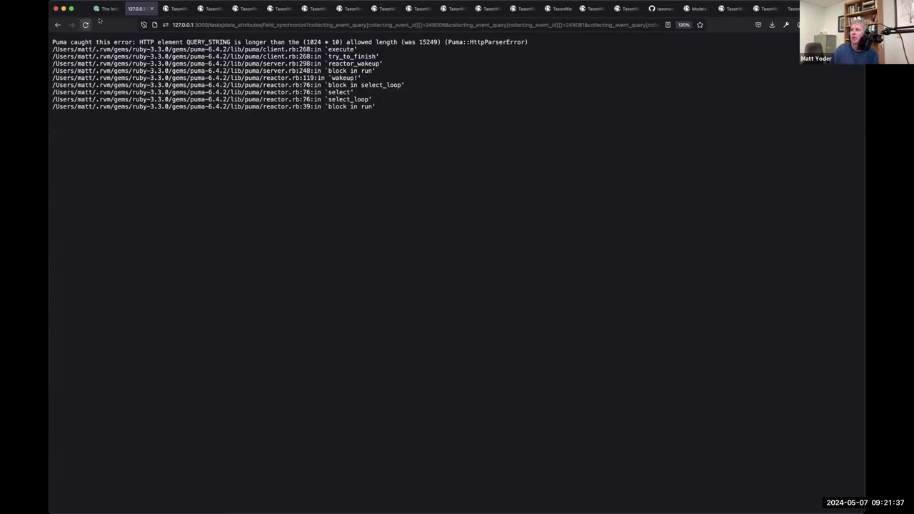
Leave the Field synchronize page, revisit the Field Synchronizing slide and open the Collecting events page in a new tab.
{"action": "left_click", "coordinate": [105, 9]}
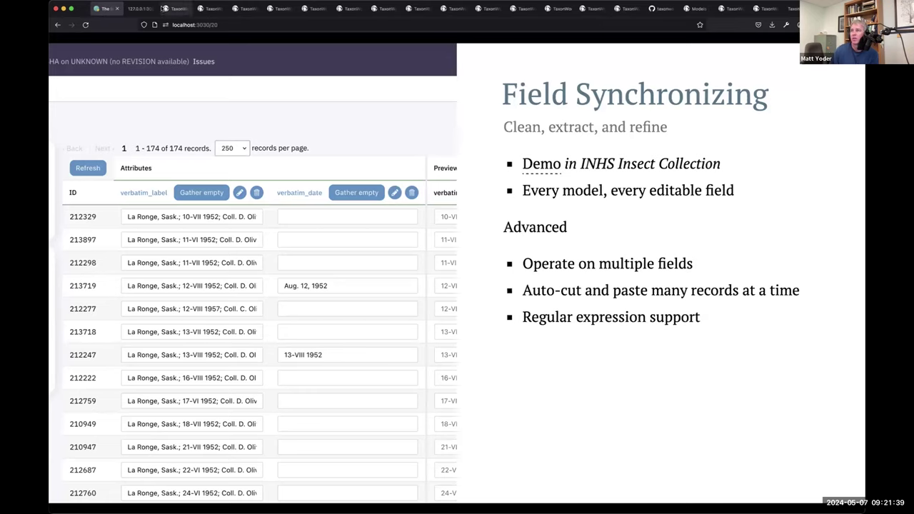
{"action": "key", "text": "ctrl+Tab"}
{"action": "left_click", "coordinate": [64, 25]}
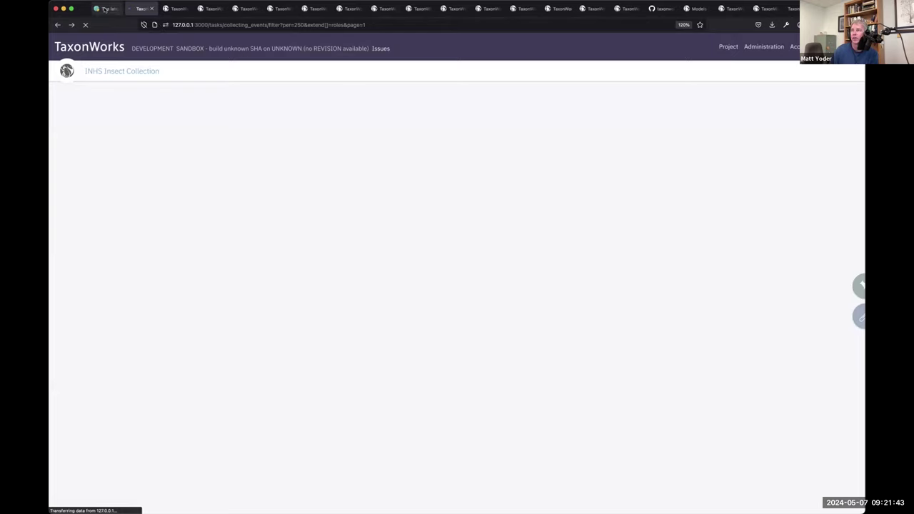
{"action": "key", "text": "ctrl+shift+Tab"}
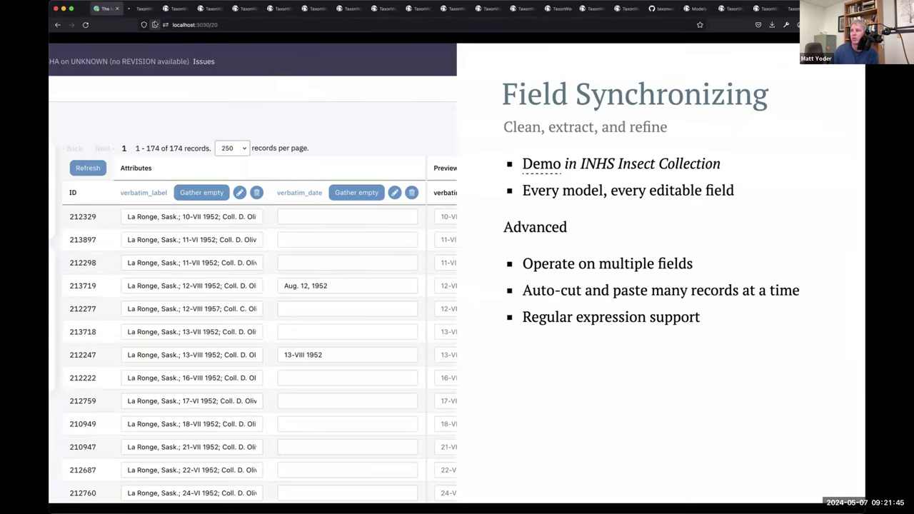
{"action": "key", "text": "ctrl+Tab"}
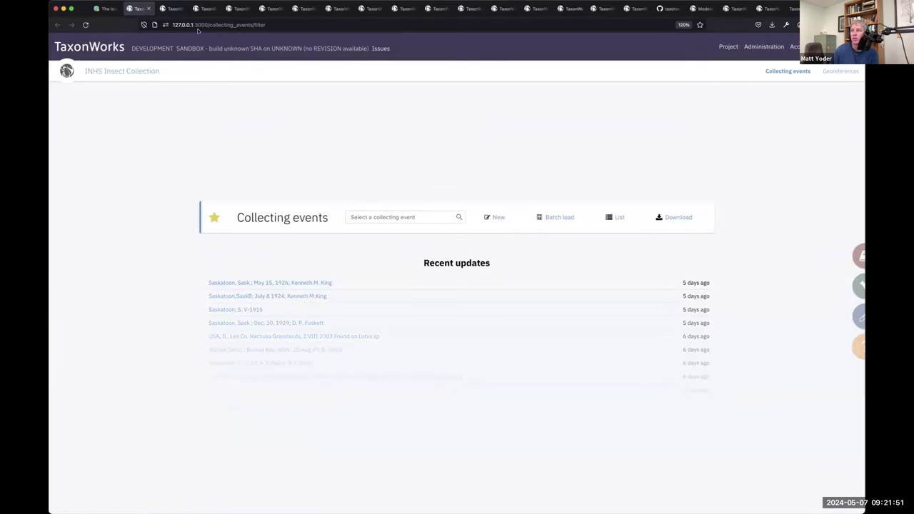
Load the Filter collecting events task at 127.0.0.1:3000/tasks/collecting_events/filter.
{"action": "left_click", "coordinate": [210, 25]}
{"action": "type", "text": "filter/"}
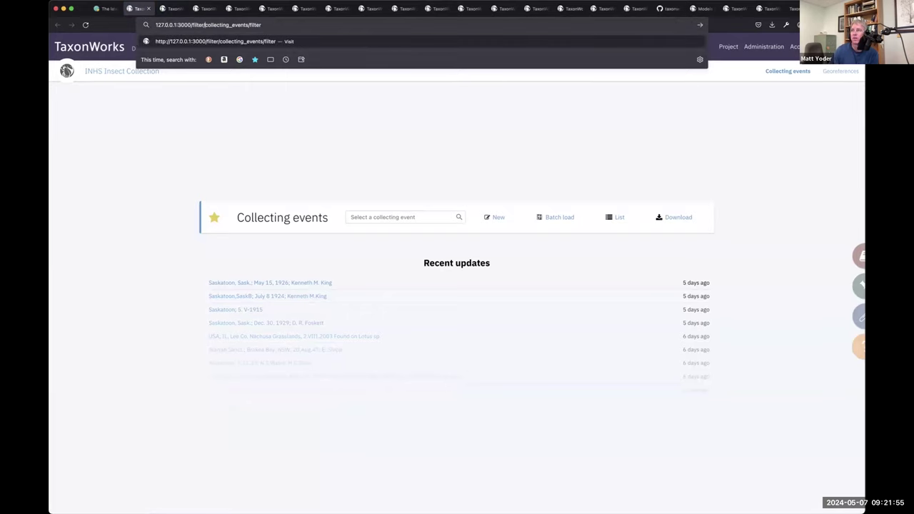
{"action": "key", "text": "BackSpace"}
{"action": "key", "text": "BackSpace"}
{"action": "key", "text": "BackSpace"}
{"action": "key", "text": "BackSpace"}
{"action": "key", "text": "BackSpace"}
{"action": "key", "text": "BackSpace"}
{"action": "key", "text": "BackSpace"}
{"action": "type", "text": "tasks"}
{"action": "key", "text": "Return"}
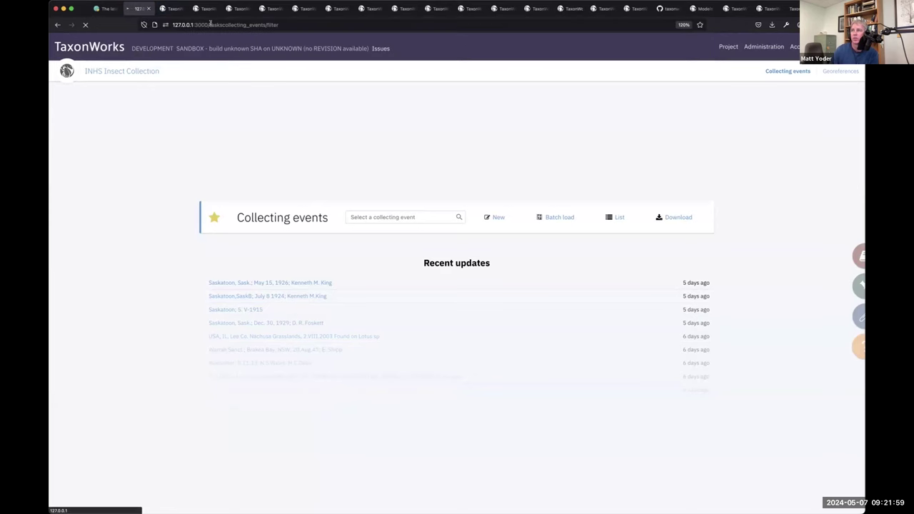
{"action": "left_click", "coordinate": [226, 25]}
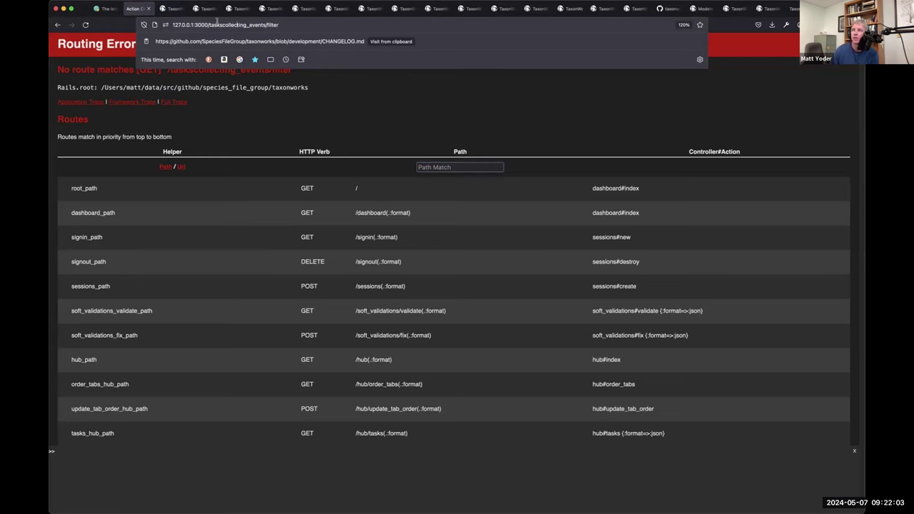
{"action": "type", "text": "/"}
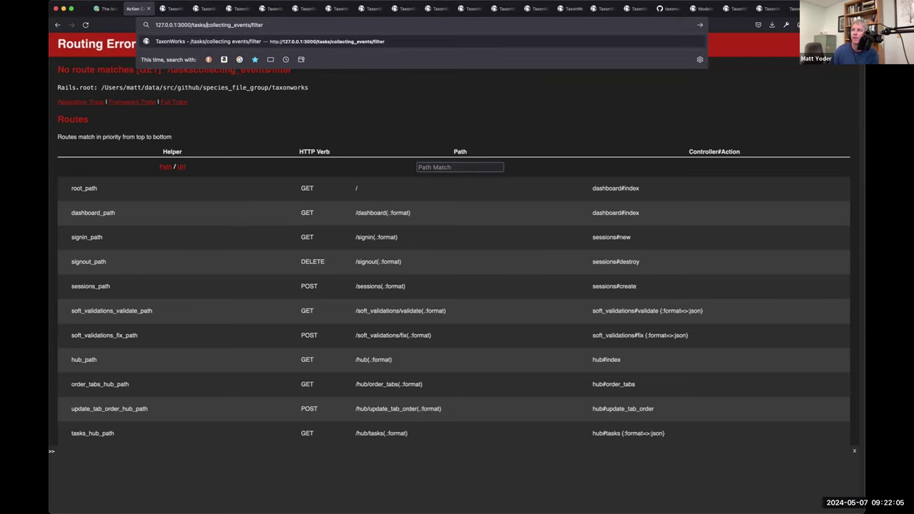
{"action": "key", "text": "Return"}
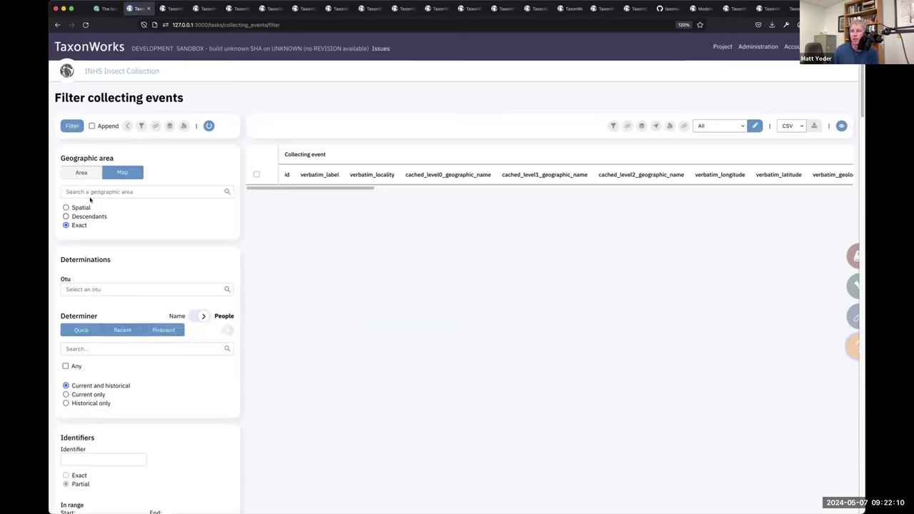
Draw a rectangle over central Saskatchewan on the geographic area map and filter the collecting events by it.
{"action": "left_click", "coordinate": [120, 173]}
{"action": "scroll", "coordinate": [128, 245], "scroll_direction": "up", "scroll_amount": 5}
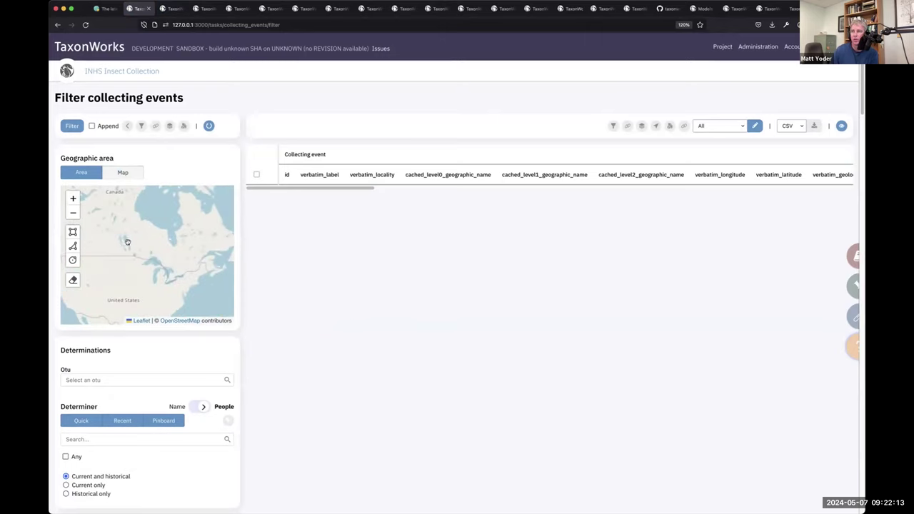
{"action": "scroll", "coordinate": [134, 250], "scroll_direction": "up", "scroll_amount": 2}
{"action": "left_click", "coordinate": [72, 232]}
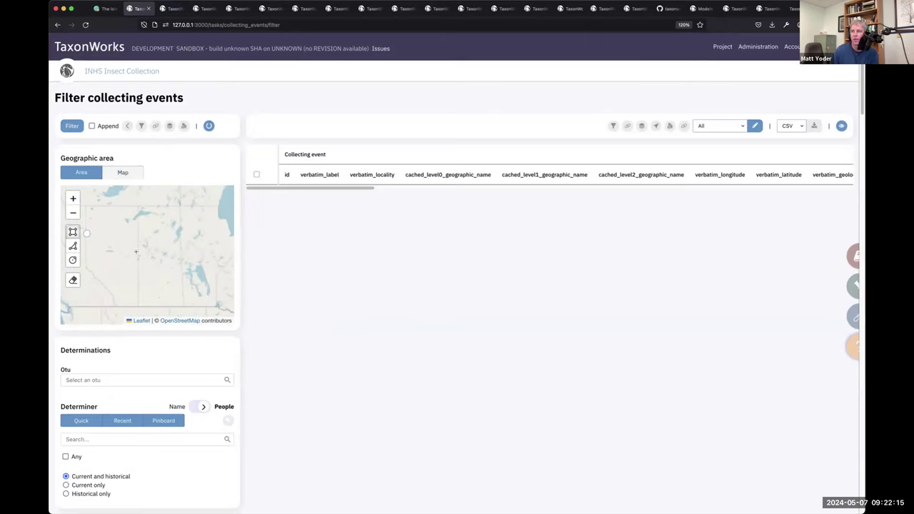
{"action": "left_click_drag", "start_coordinate": [144, 245], "coordinate": [166, 272]}
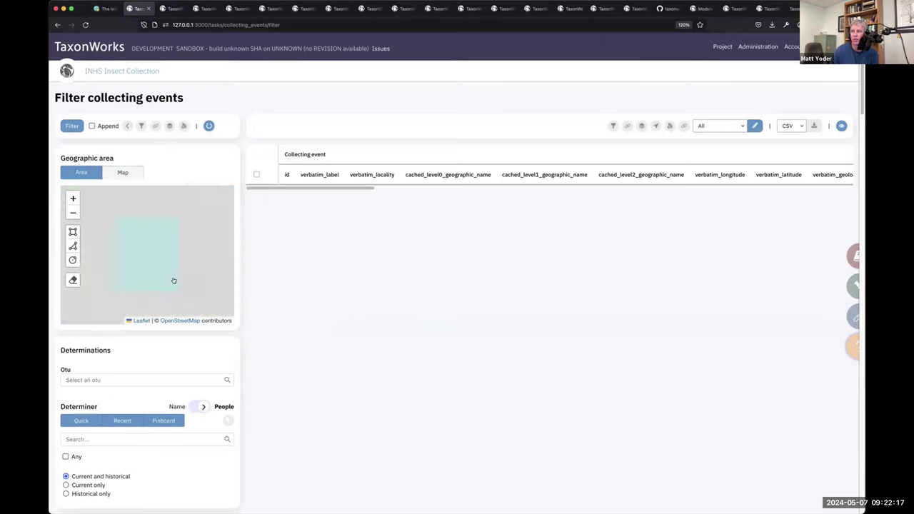
{"action": "left_click", "coordinate": [72, 126]}
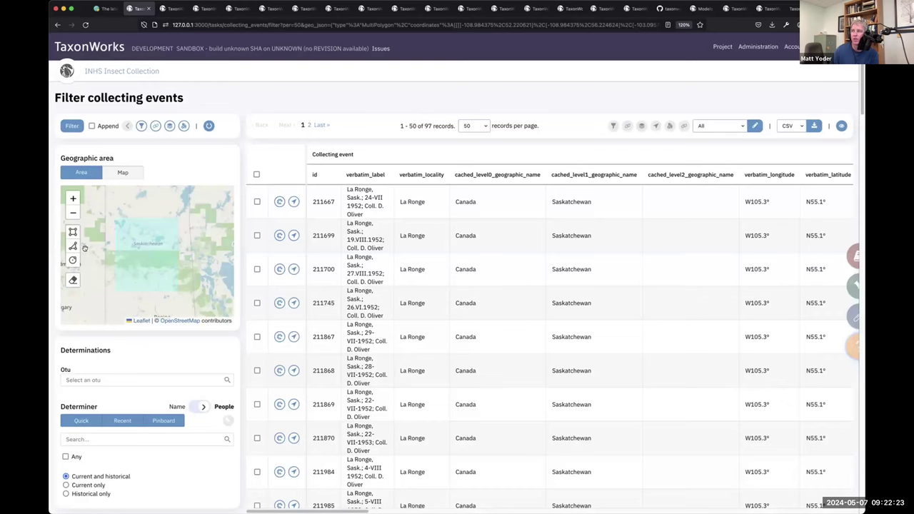
Pass the filtered collecting events to Field synchronize and add the verbatim_label attribute column.
{"action": "left_click", "coordinate": [155, 126]}
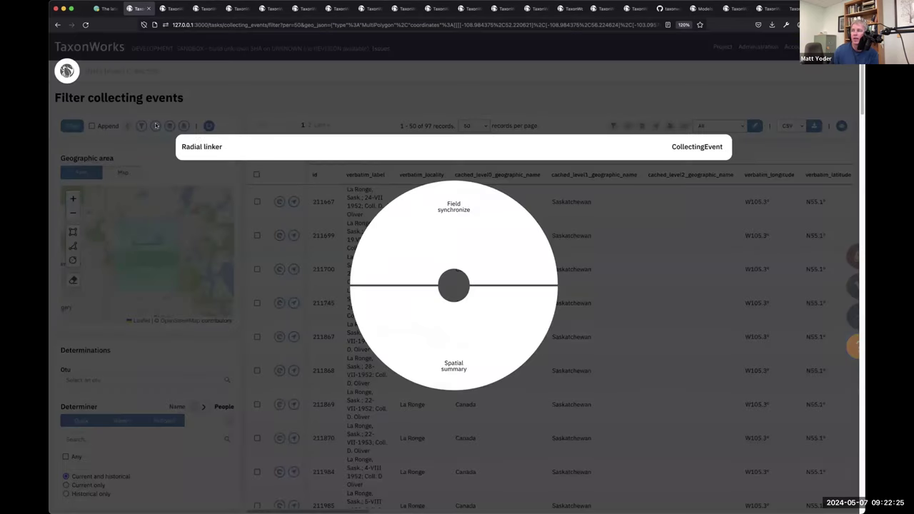
{"action": "left_click", "coordinate": [449, 205]}
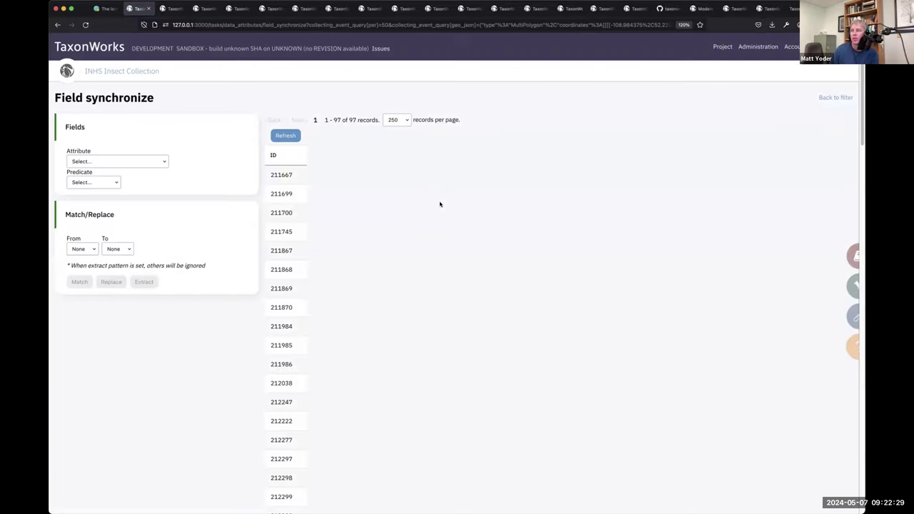
{"action": "left_click", "coordinate": [107, 161]}
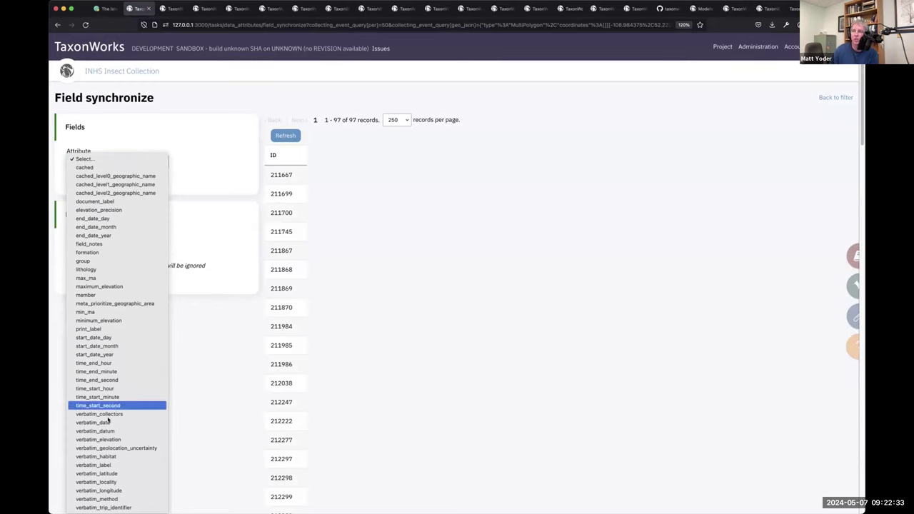
{"action": "left_click", "coordinate": [114, 465]}
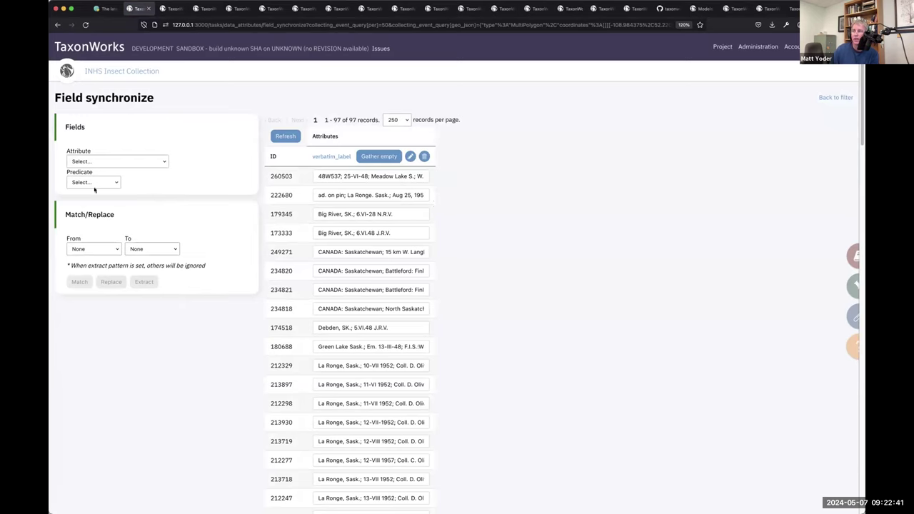
Set both the From and To fields of Match/Replace to verbatim_label and add the waterBody predicate column.
{"action": "left_click", "coordinate": [95, 246]}
{"action": "left_click", "coordinate": [92, 255]}
{"action": "left_click", "coordinate": [148, 250]}
{"action": "left_click", "coordinate": [151, 256]}
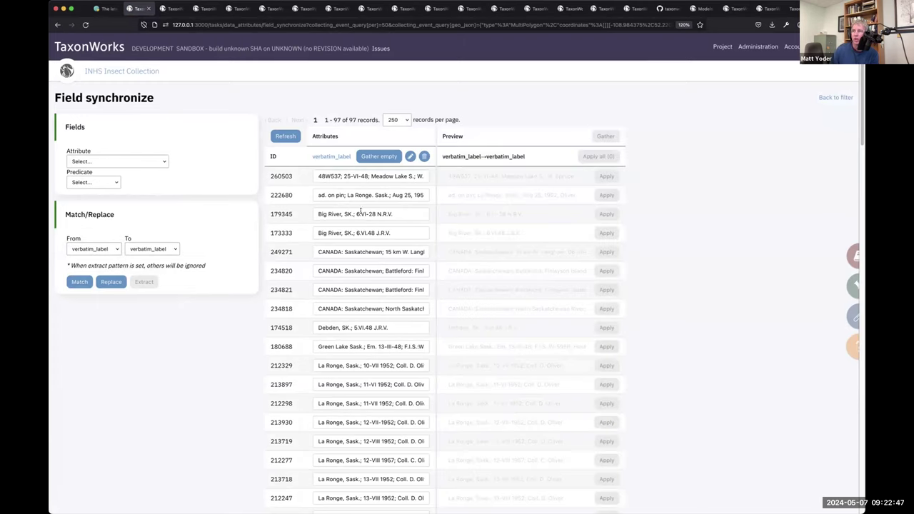
{"action": "left_click", "coordinate": [87, 187]}
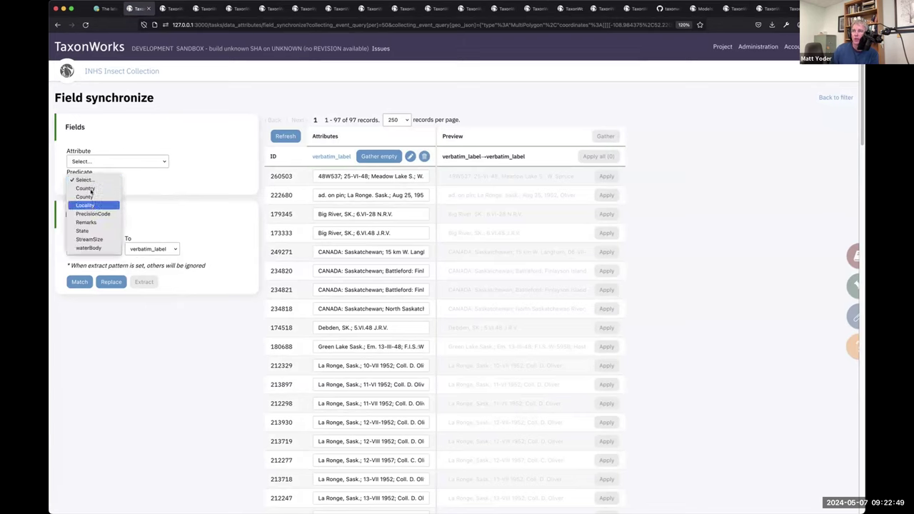
{"action": "left_click", "coordinate": [89, 248]}
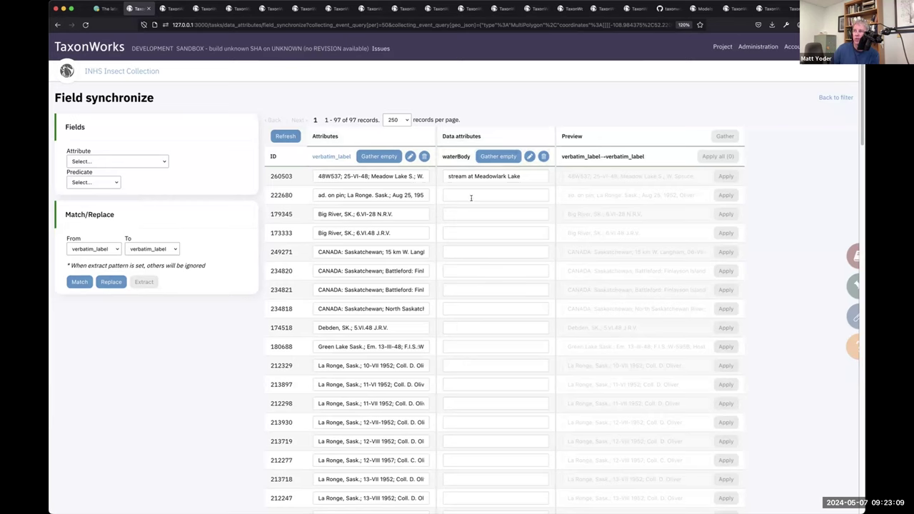
Add a match pattern for "River" and highlight part of the verbatim label of record 179345.
{"action": "left_click", "coordinate": [80, 282]}
{"action": "left_click", "coordinate": [94, 275]}
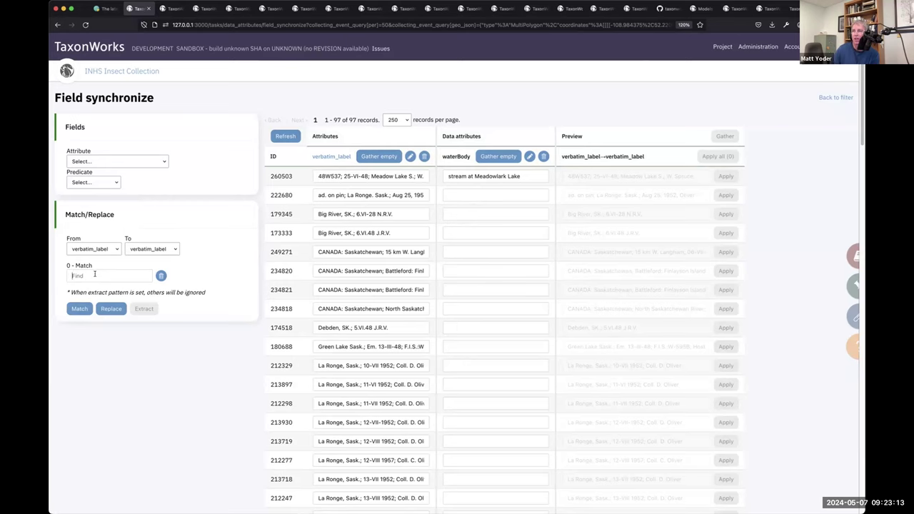
{"action": "type", "text": "River"}
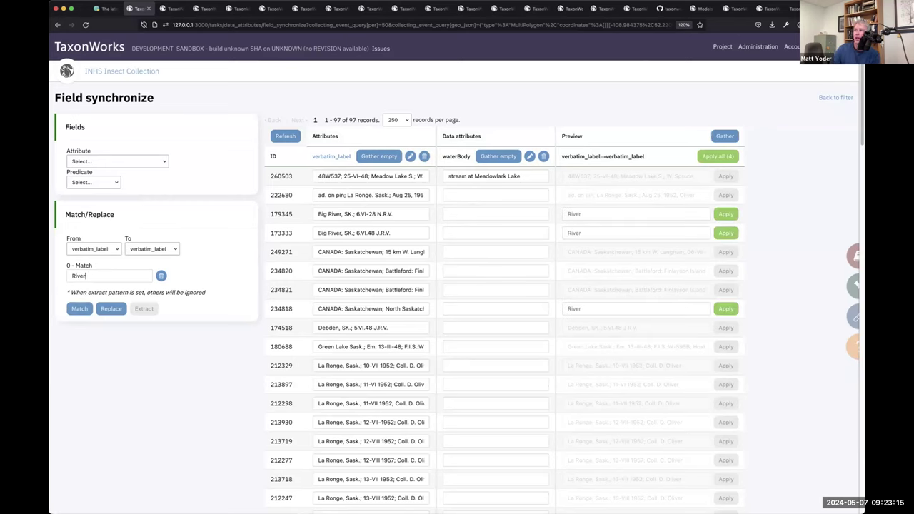
{"action": "left_click_drag", "start_coordinate": [316, 213], "coordinate": [376, 214]}
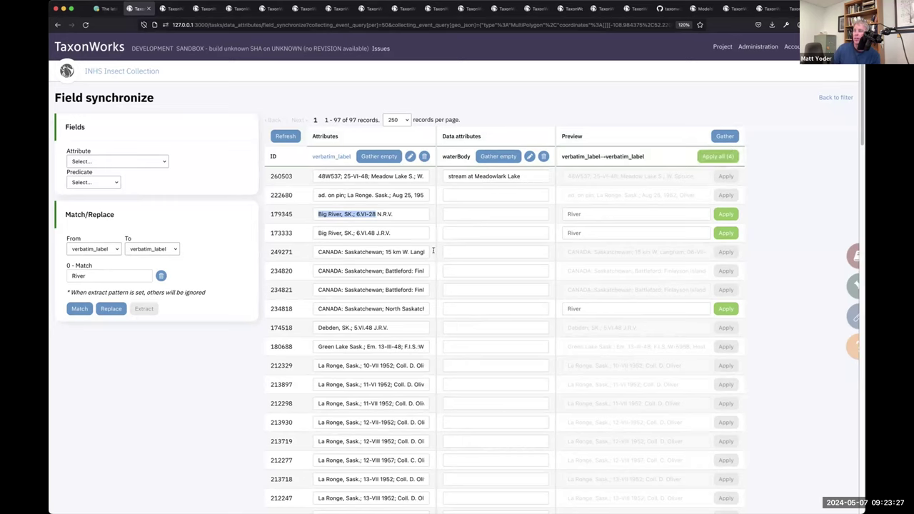
Change the target field to waterBody and the match pattern to "(.*River)".
{"action": "left_click", "coordinate": [150, 249]}
{"action": "left_click", "coordinate": [158, 259]}
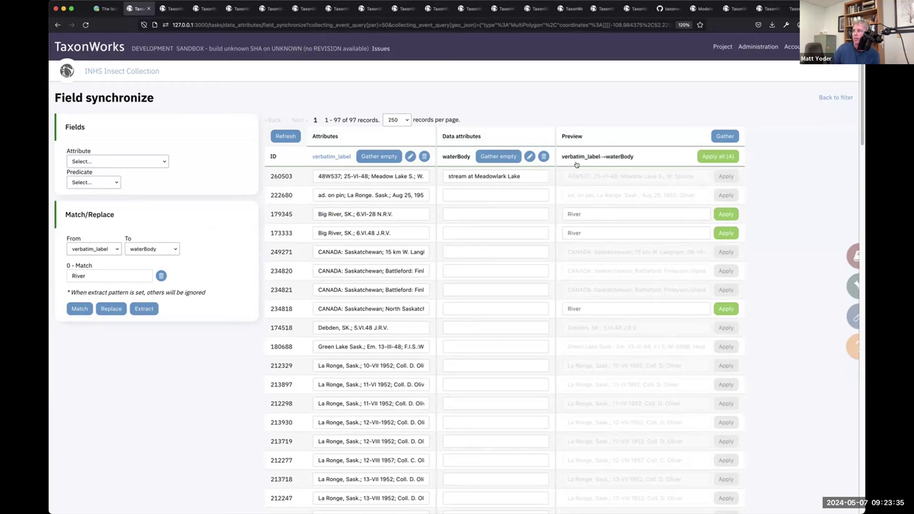
{"action": "left_click", "coordinate": [67, 275]}
{"action": "type", "text": ".*"}
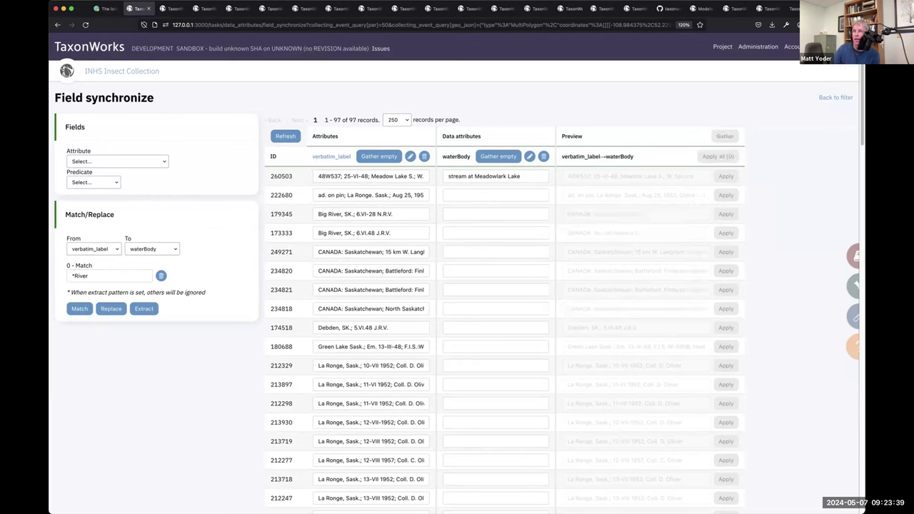
{"action": "type", "text": "("}
{"action": "type", "text": ")"}
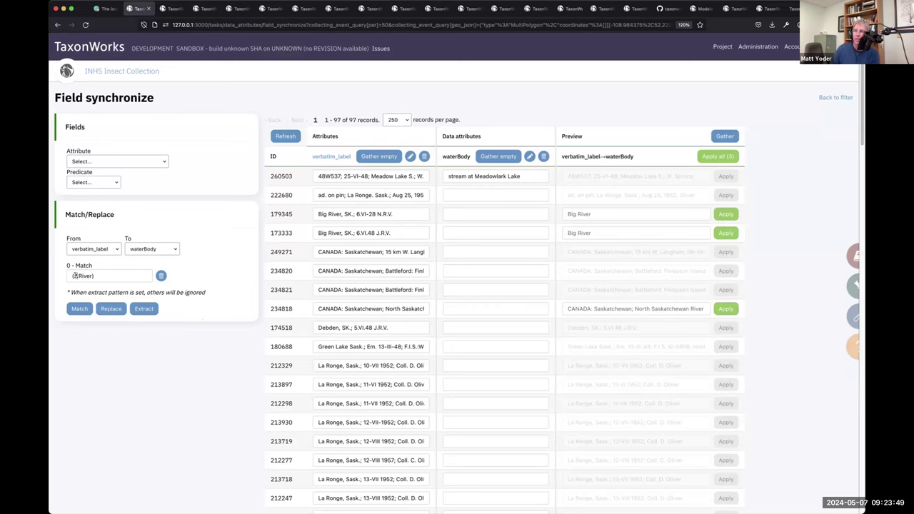
{"action": "key", "text": "BackSpace"}
{"action": "type", "text": ".*"}
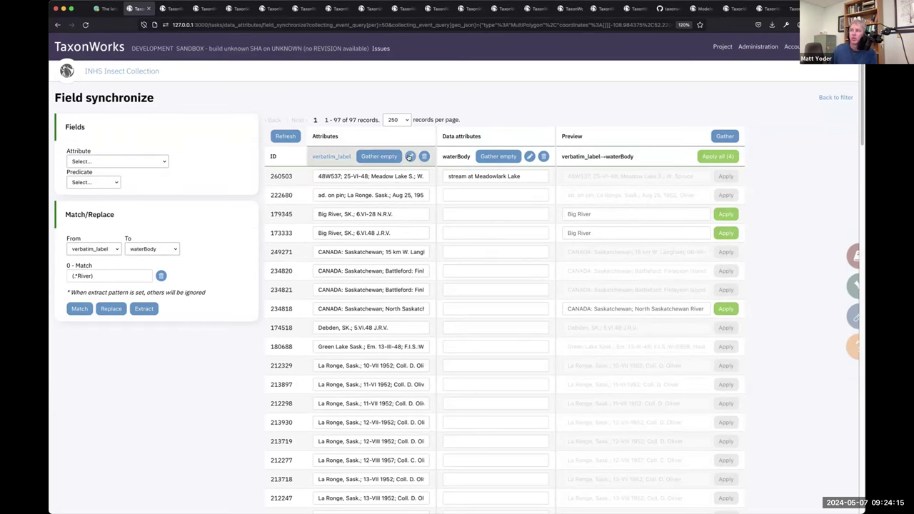
Inspect the Update column cells options for verbatim_label and close them without uploading a value.
{"action": "left_click", "coordinate": [410, 156]}
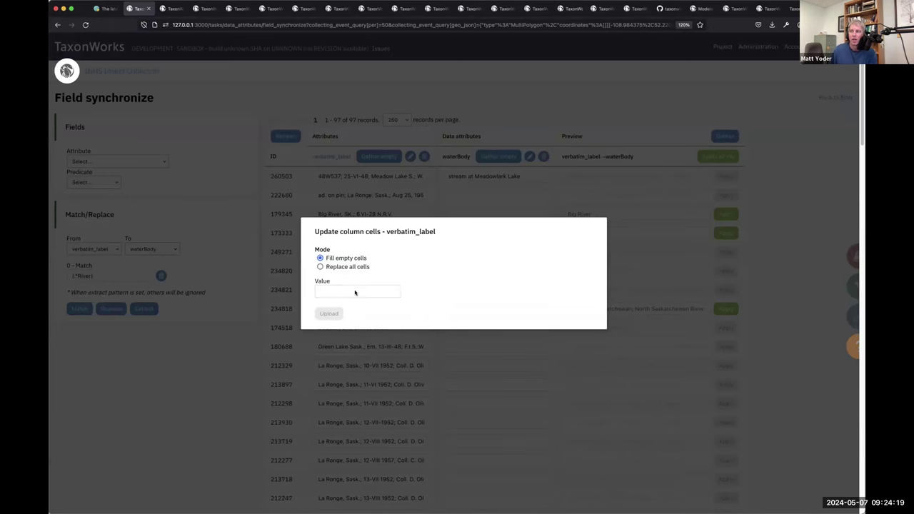
{"action": "left_click", "coordinate": [172, 190]}
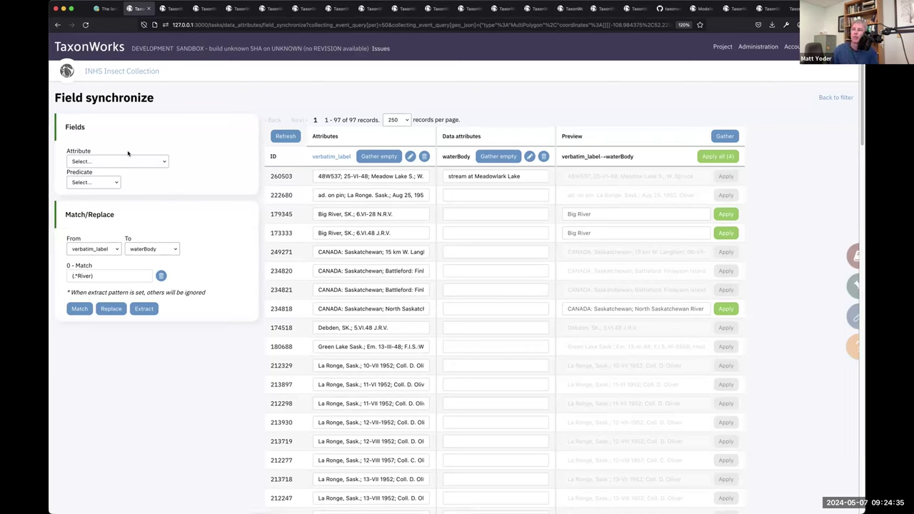
Replace the match pattern with "\d+" to preview digit matches from the verbatim labels.
{"action": "left_click_drag", "start_coordinate": [93, 275], "coordinate": [71, 276]}
{"action": "type", "text": "\\d"}
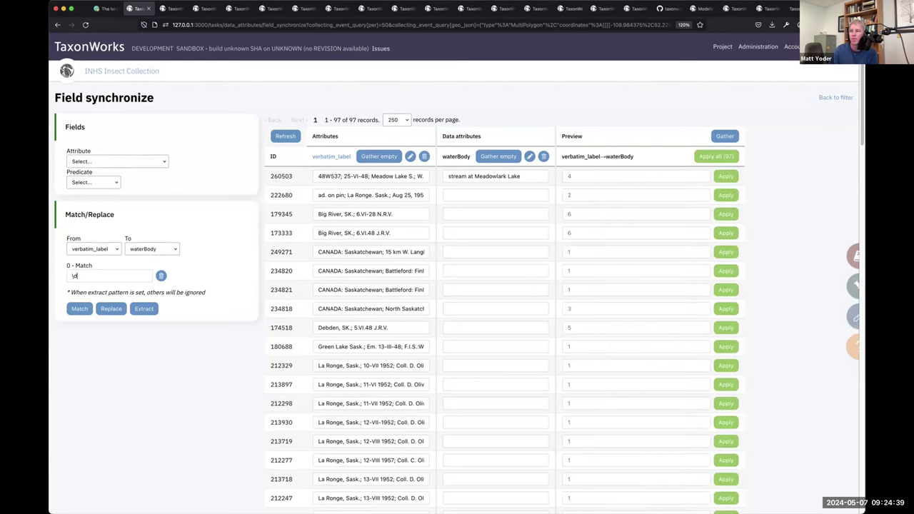
{"action": "type", "text": "-"}
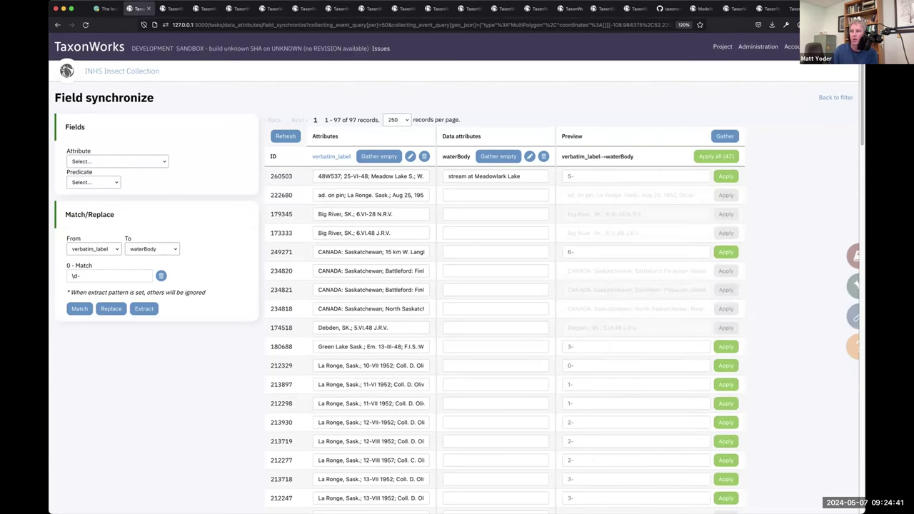
{"action": "key", "text": "BackSpace"}
{"action": "type", "text": "+"}
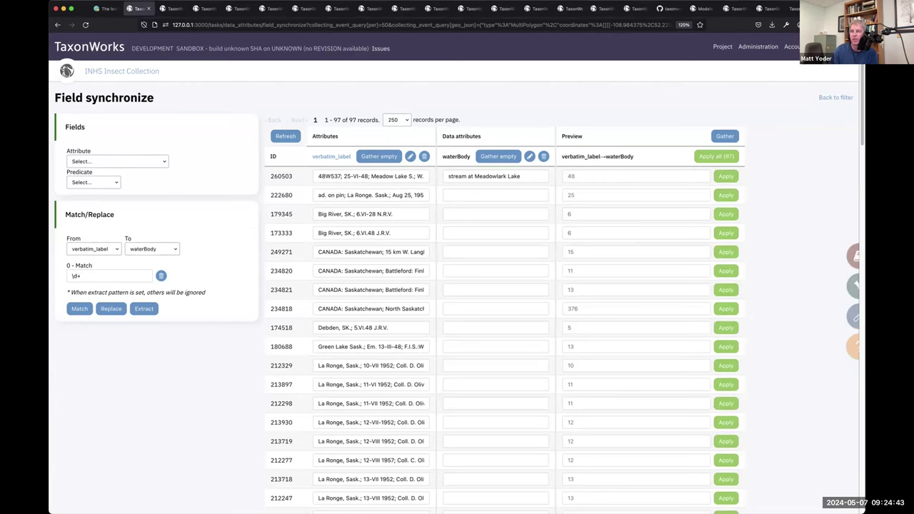
Extend the match pattern to "\d.+[IVX]+-\d+" and highlight the previewed match for record 179345.
{"action": "type", "text": "[IVX]+"}
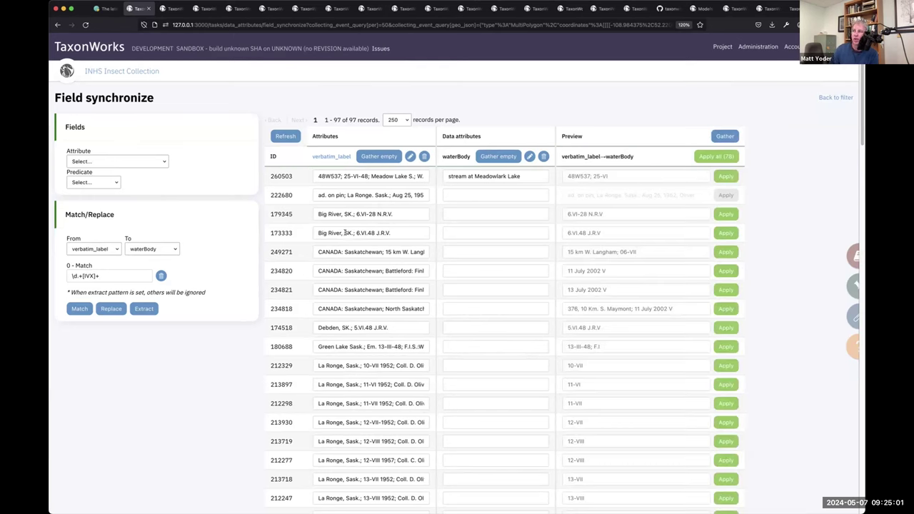
{"action": "double_click", "coordinate": [74, 276]}
{"action": "type", "text": "d"}
{"action": "type", "text": "\\d+"}
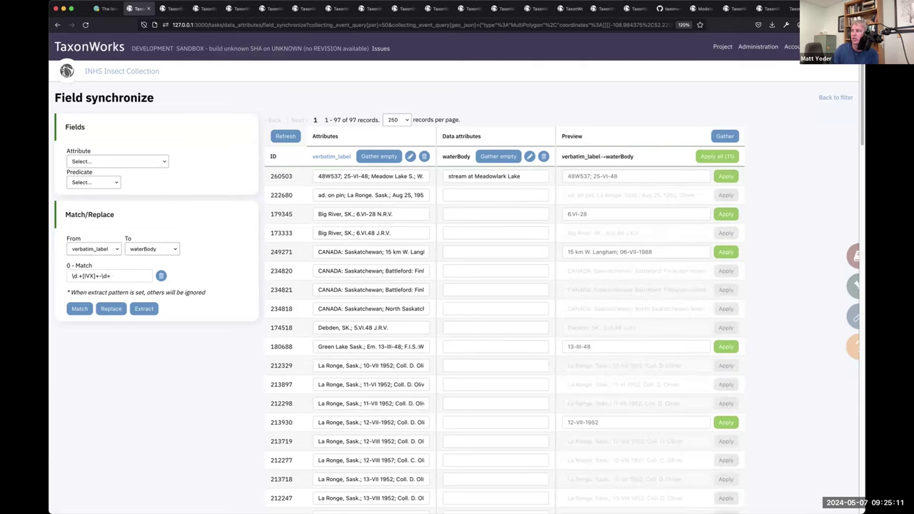
{"action": "left_click_drag", "start_coordinate": [611, 214], "coordinate": [553, 215]}
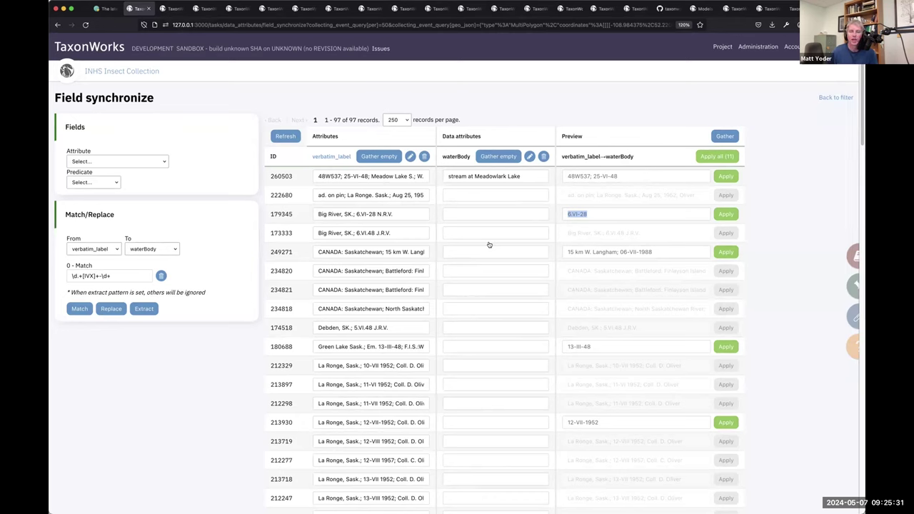
{"action": "triple_click", "coordinate": [75, 275]}
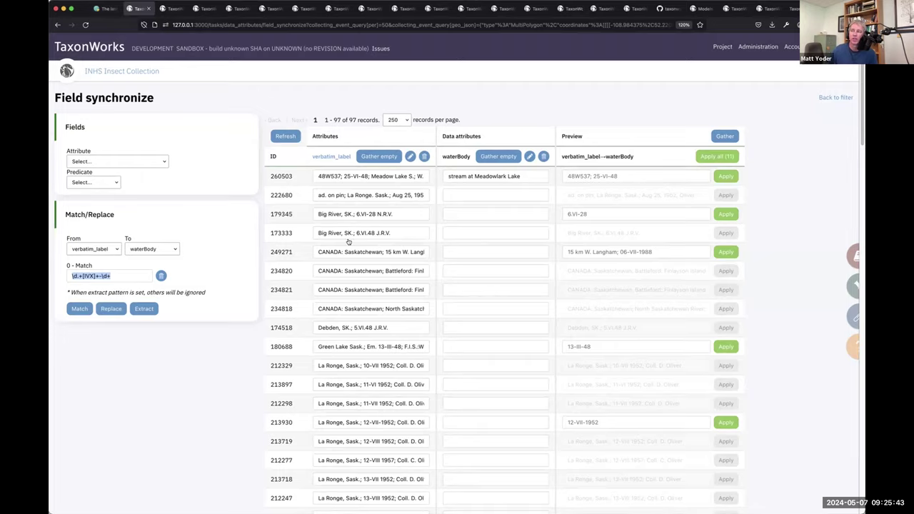
{"action": "scroll", "coordinate": [348, 239], "scroll_direction": "down", "scroll_amount": 1}
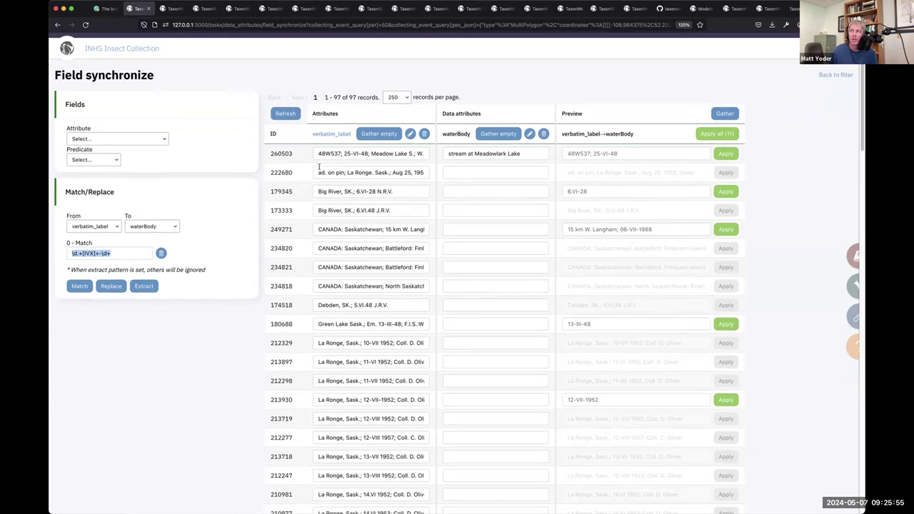
{"action": "left_click_drag", "start_coordinate": [112, 254], "coordinate": [61, 253]}
{"action": "left_click", "coordinate": [489, 172]}
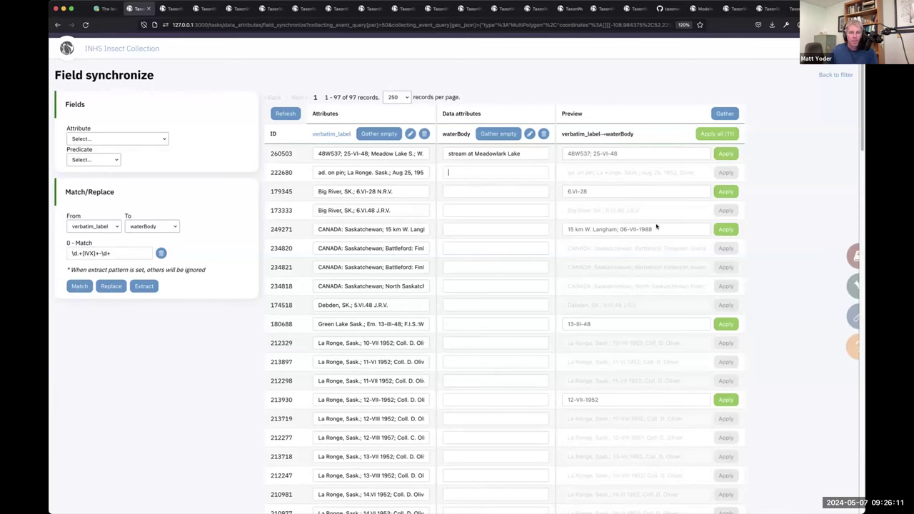
Show the presentation's Questions slide, return to Field synchronize, and highlight the match pattern.
{"action": "left_click", "coordinate": [102, 8]}
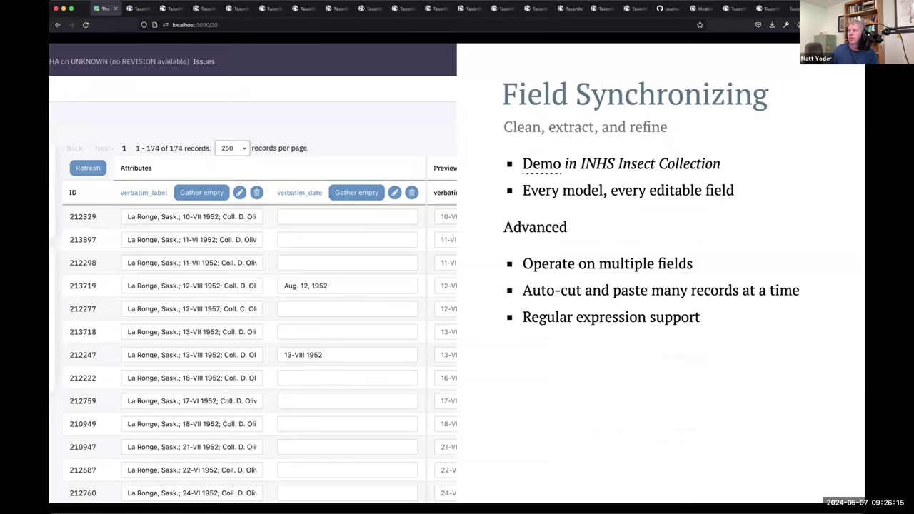
{"action": "key", "text": "Right"}
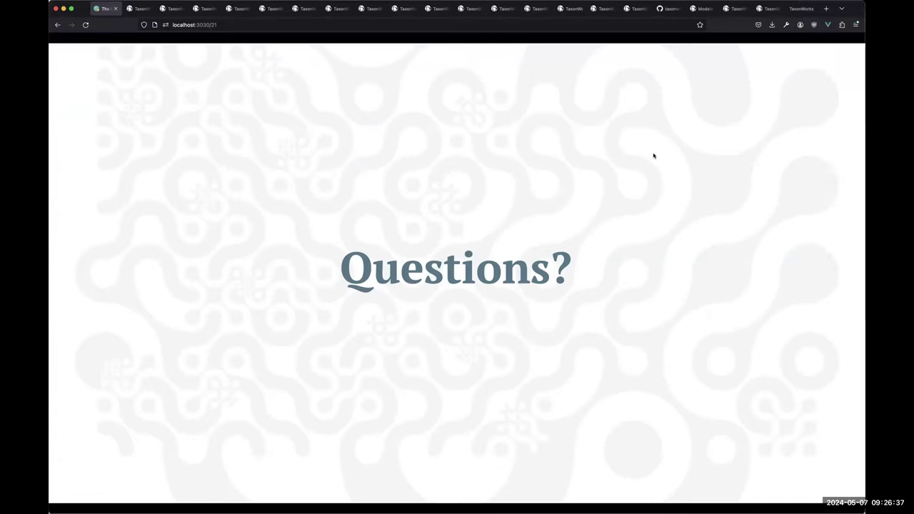
{"action": "left_click", "coordinate": [141, 9]}
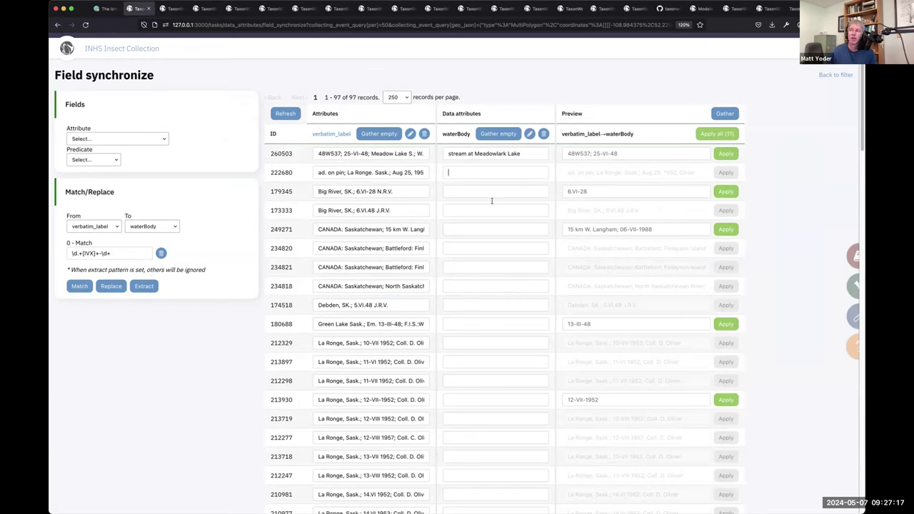
{"action": "left_click_drag", "start_coordinate": [151, 254], "coordinate": [50, 251]}
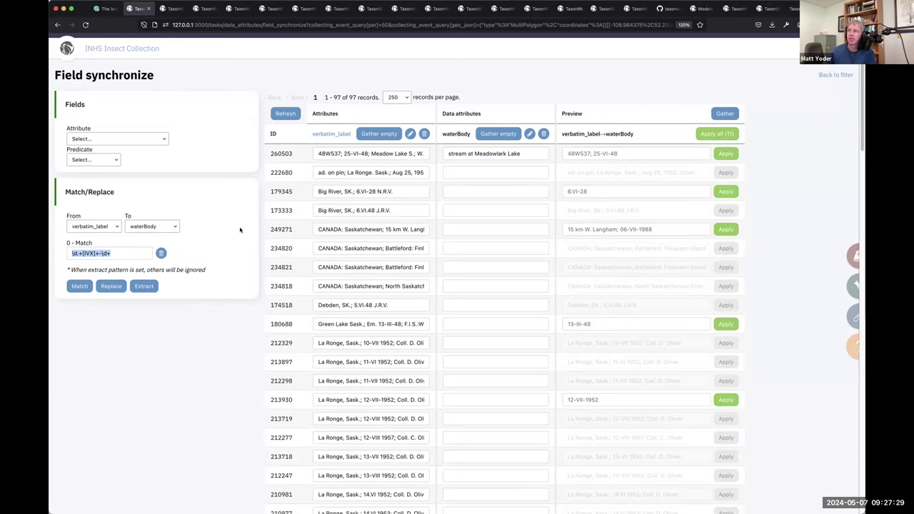
Open the Rubular regular expression editor at rubular.com in a new browser tab.
{"action": "key", "text": "super+t"}
{"action": "type", "text": "rubular.org"}
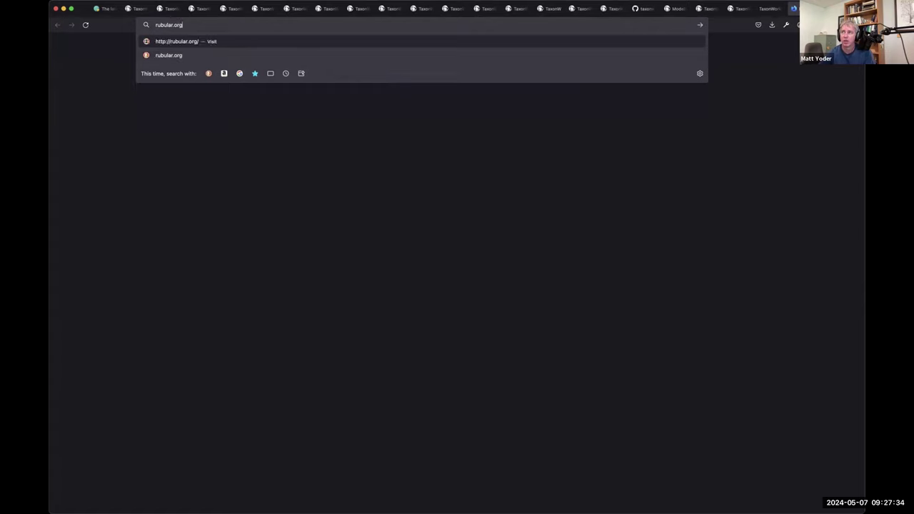
{"action": "key", "text": "Return"}
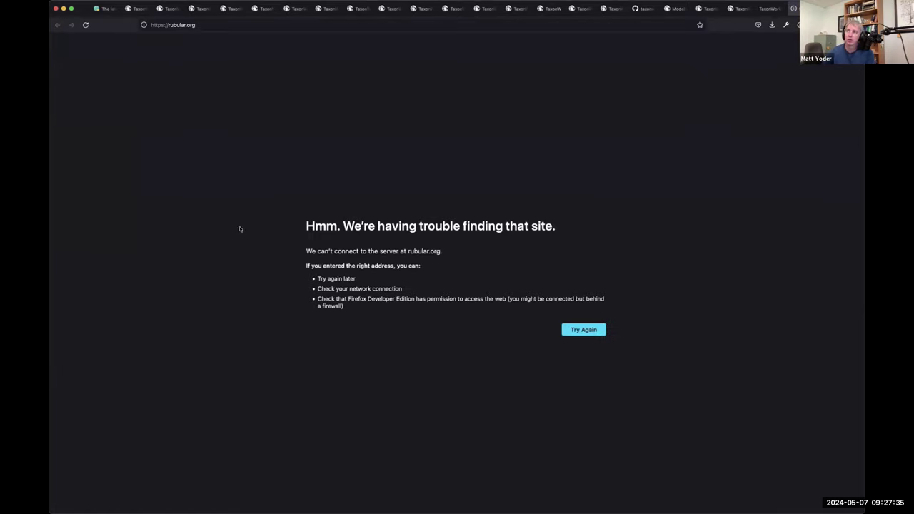
{"action": "left_click", "coordinate": [192, 23]}
{"action": "type", "text": "rubular.com"}
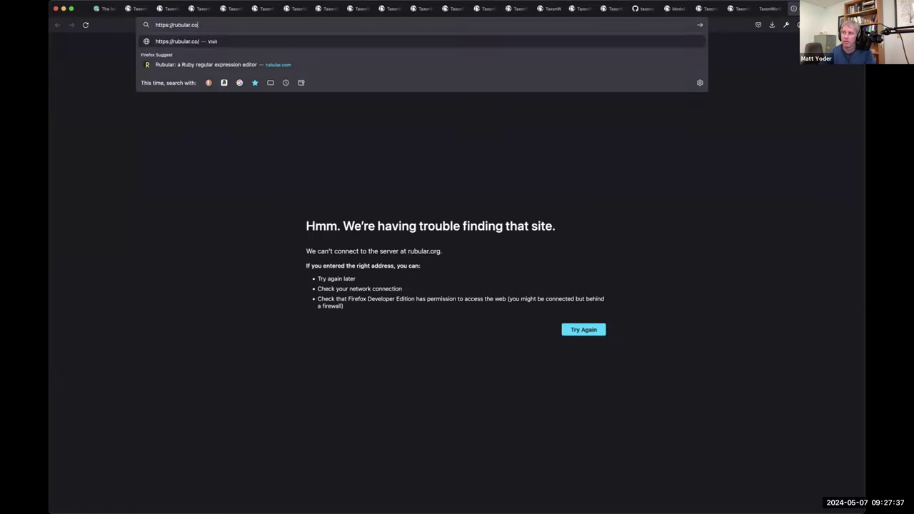
{"action": "key", "text": "Return"}
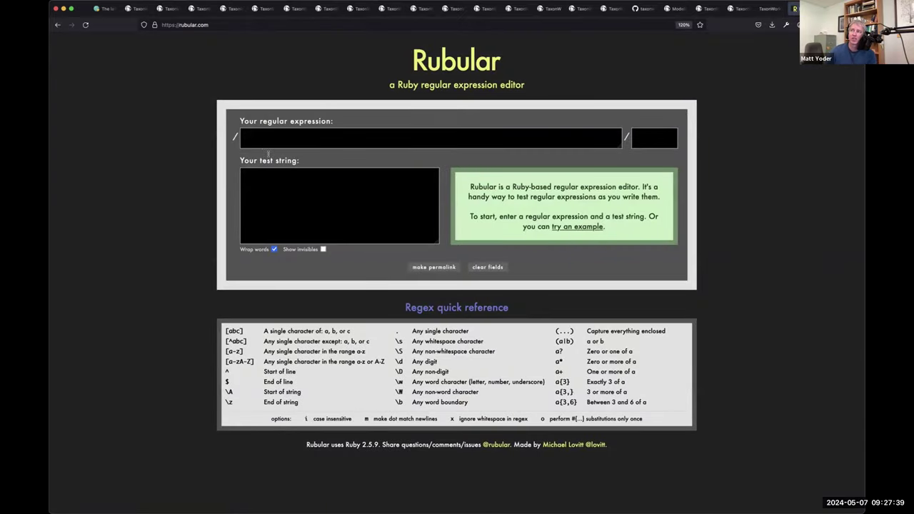
Enter the test string "This is my number string 1123" and match it with the regular expression "\d".
{"action": "left_click", "coordinate": [251, 182]}
{"action": "type", "text": "This is my nu"}
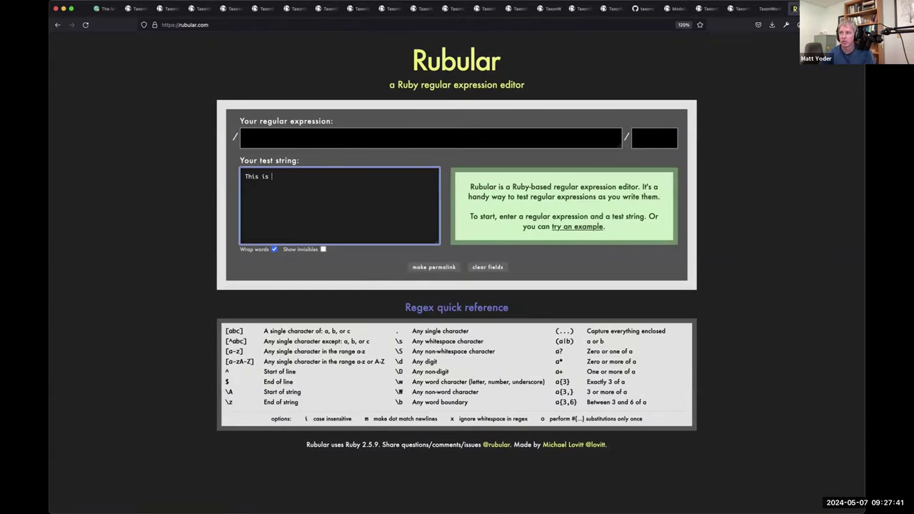
{"action": "type", "text": "tring 1123"}
{"action": "left_click", "coordinate": [257, 138]}
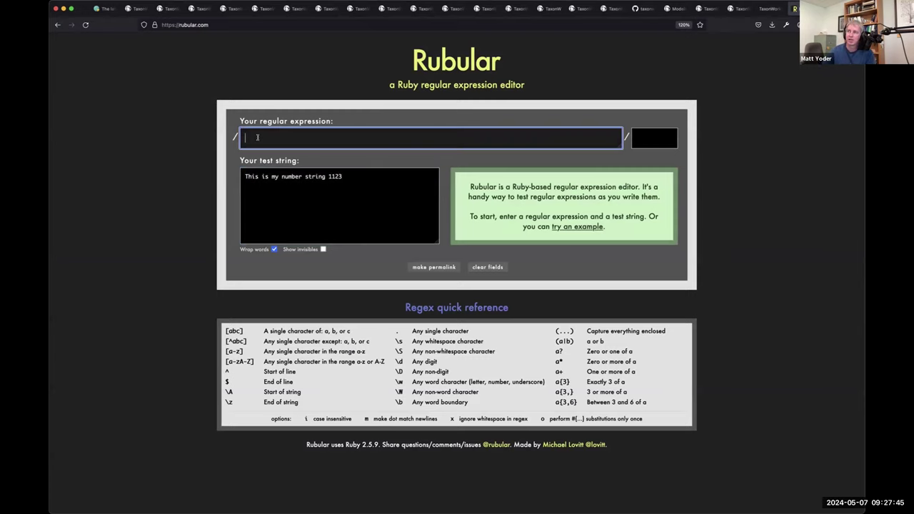
{"action": "type", "text": "\\d"}
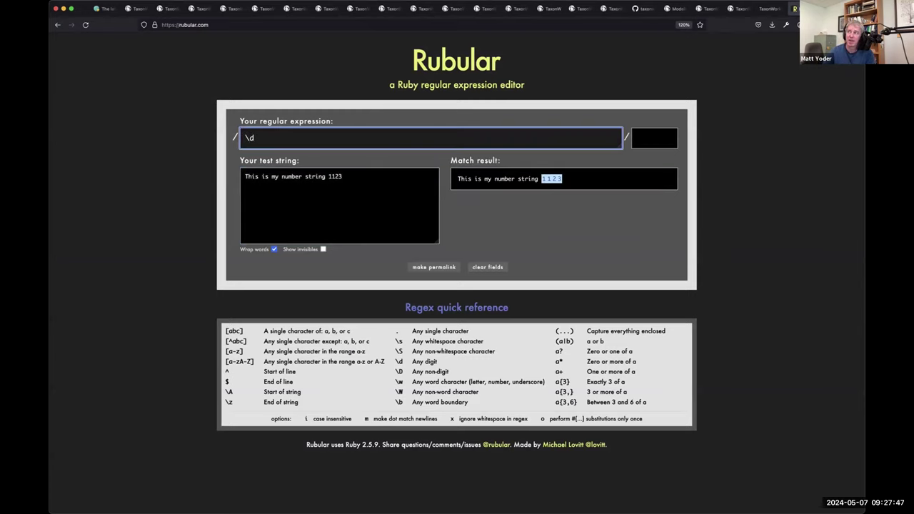
Change the regular expression to "\d{3}" so that it matches exactly three digits.
{"action": "type", "text": "{4}"}
{"action": "key", "text": "Left"}
{"action": "key", "text": "BackSpace"}
{"action": "type", "text": "3"}
Highlight the test string, reset Rubular to blank fields, and highlight the site's address.
{"action": "left_click_drag", "start_coordinate": [252, 171], "coordinate": [313, 196]}
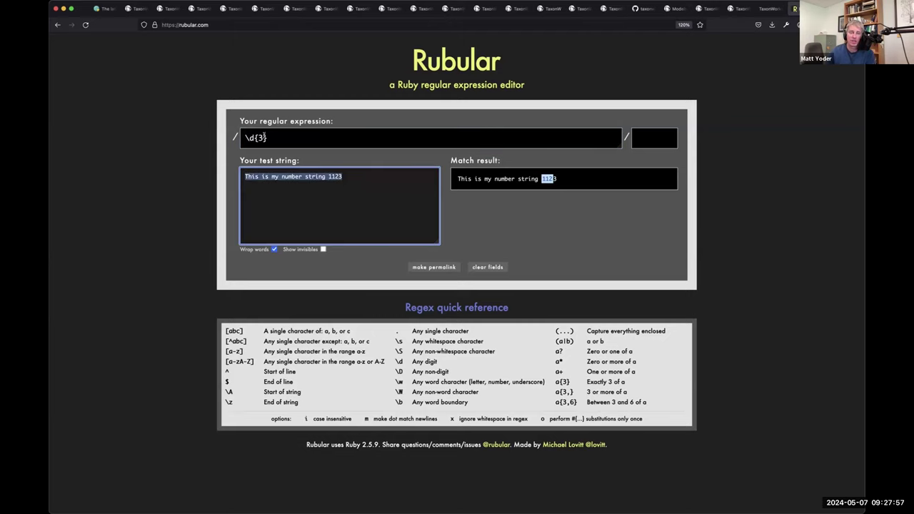
{"action": "left_click", "coordinate": [418, 74]}
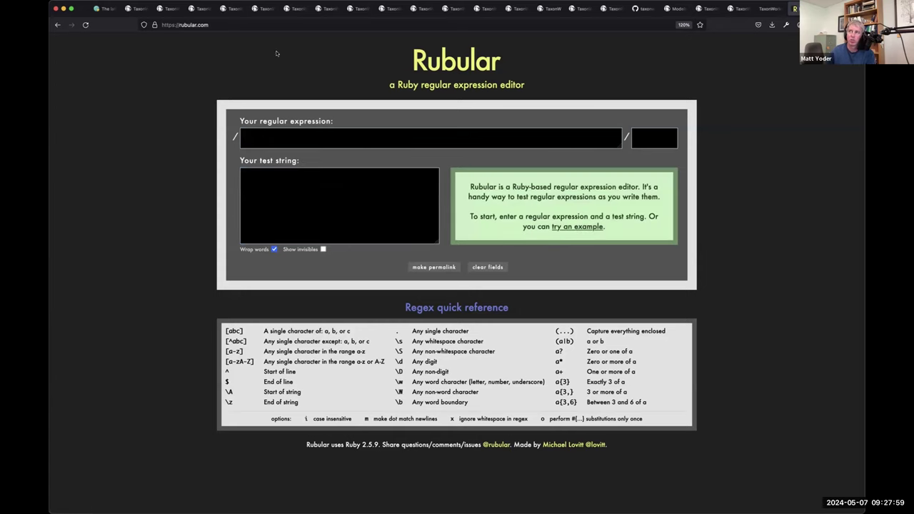
{"action": "left_click", "coordinate": [215, 25]}
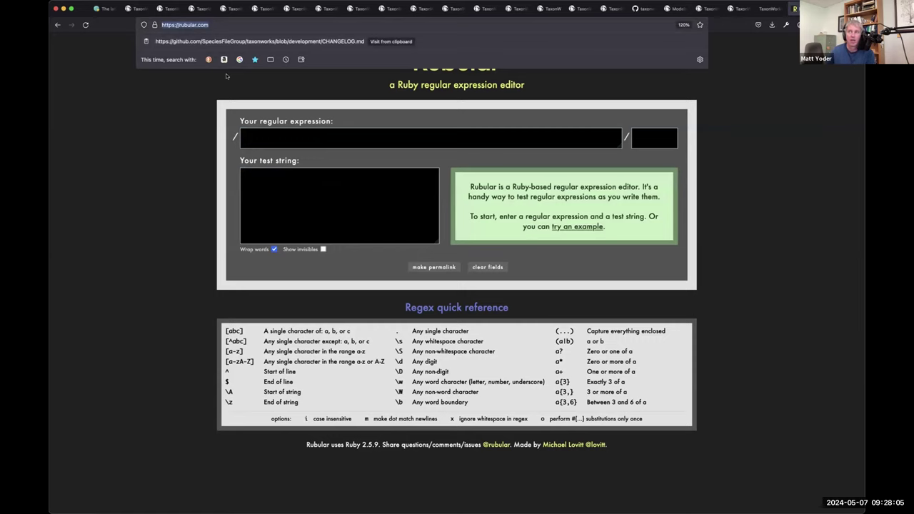
Return to the presentation, advance to the Free-form Digitization slide, and open its demo in a new tab.
{"action": "left_click", "coordinate": [103, 8]}
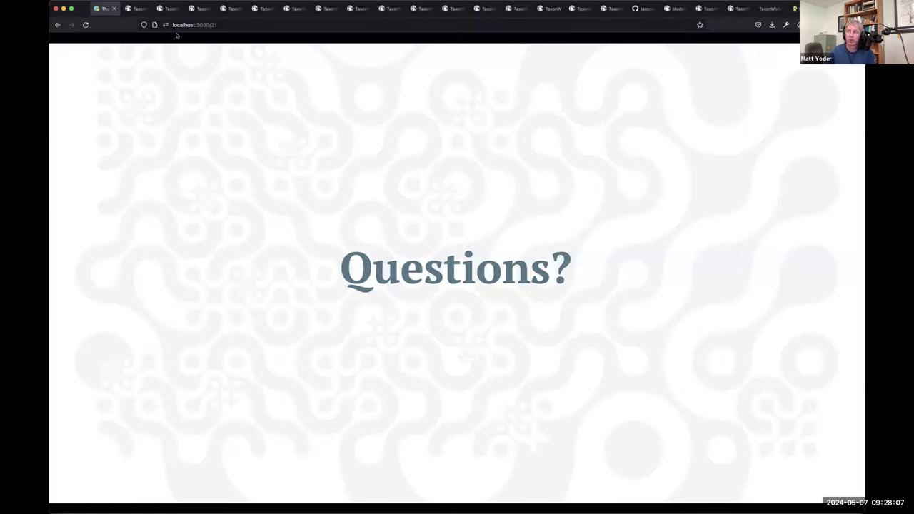
{"action": "key", "text": "Left"}
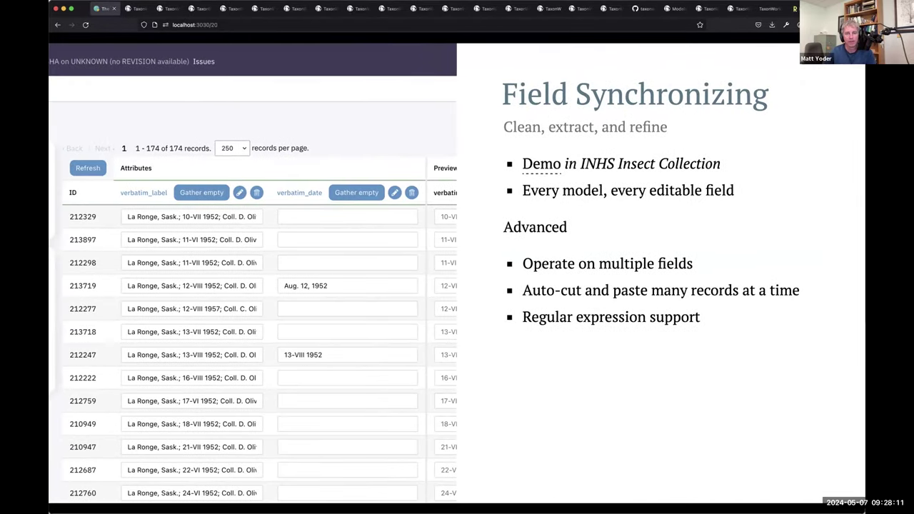
{"action": "key", "text": "Right"}
{"action": "key", "text": "Right"}
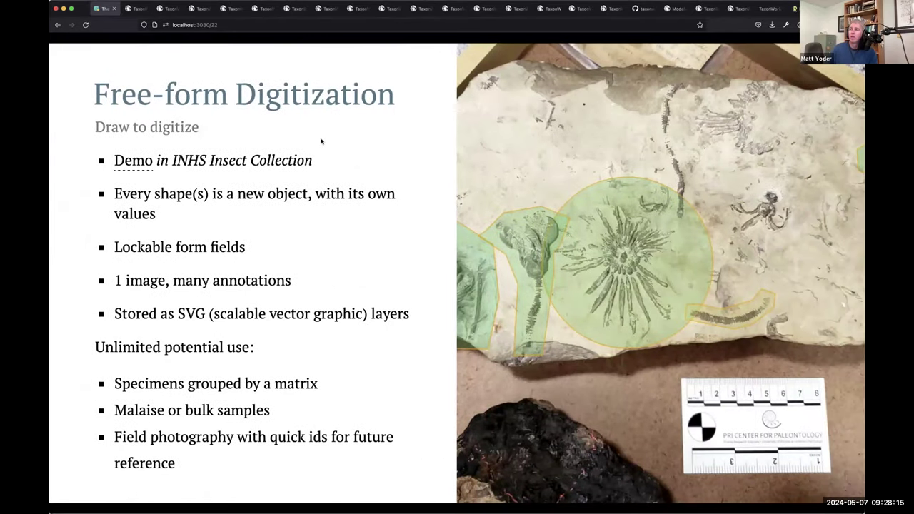
{"action": "left_click", "coordinate": [135, 161], "text": "super"}
{"action": "left_click", "coordinate": [135, 9]}
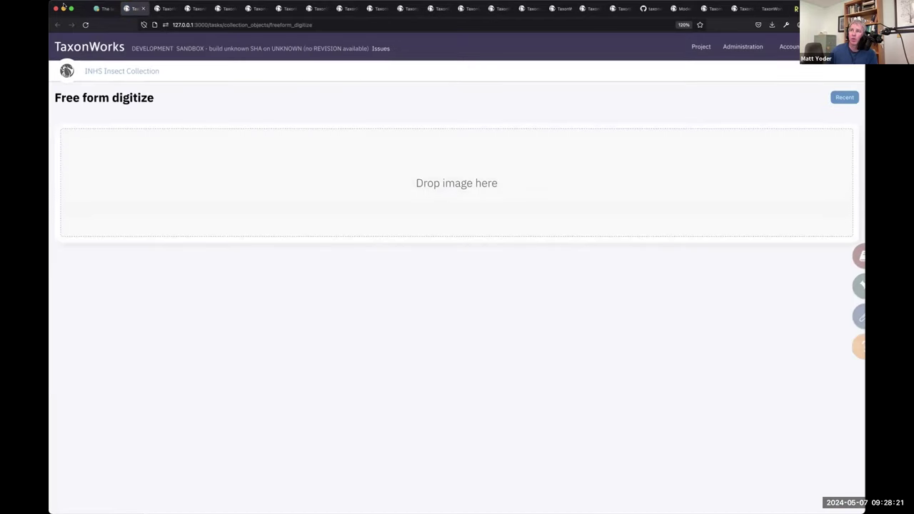
Load the fossil slab photo from the computer into Free form digitize.
{"action": "key", "text": "super+Tab"}
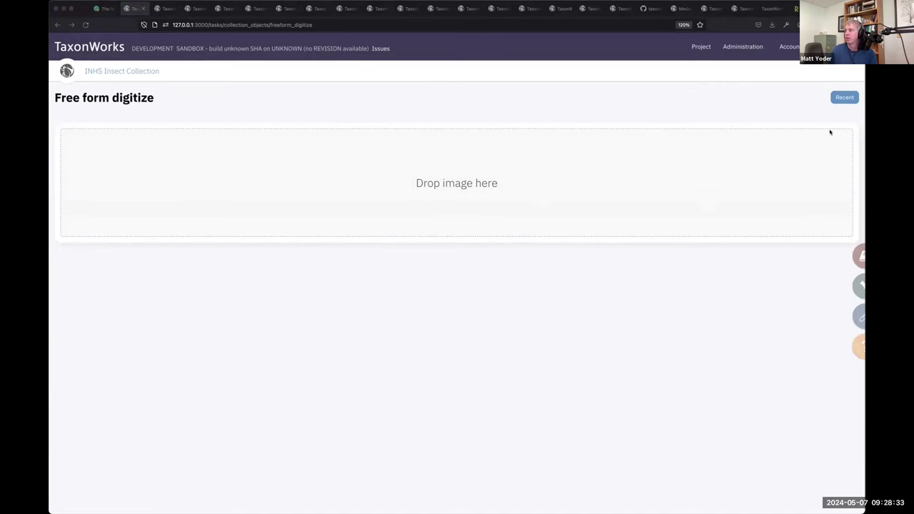
{"action": "left_click_drag", "start_coordinate": [638, 129], "coordinate": [235, 171]}
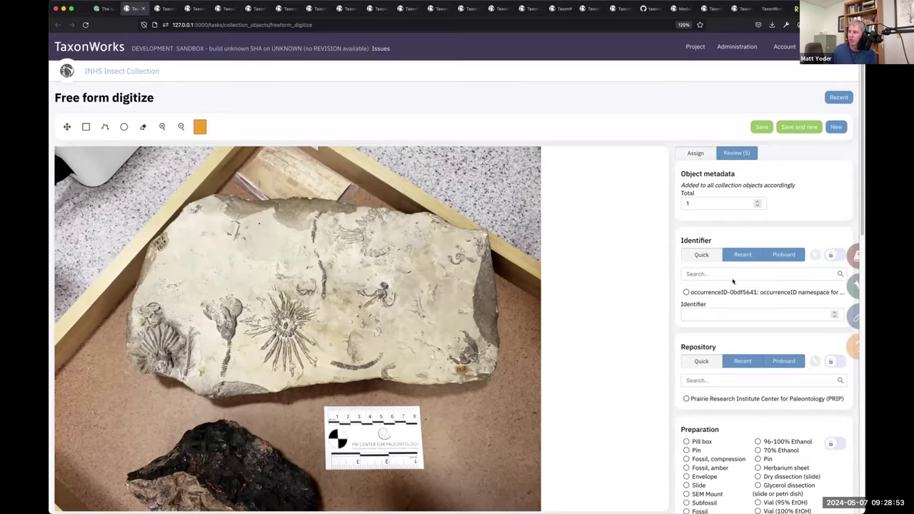
Set the preparation type to "Fossil, compression" and lock it for subsequent objects.
{"action": "scroll", "coordinate": [721, 410], "scroll_direction": "down", "scroll_amount": 2}
{"action": "scroll", "coordinate": [725, 408], "scroll_direction": "up", "scroll_amount": 2}
{"action": "scroll", "coordinate": [715, 407], "scroll_direction": "down", "scroll_amount": 2}
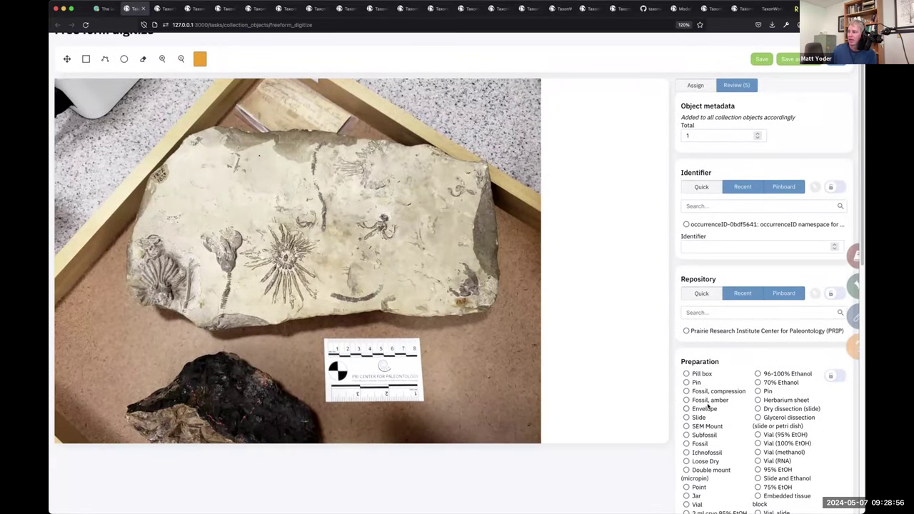
{"action": "left_click", "coordinate": [686, 391]}
{"action": "left_click", "coordinate": [837, 378]}
Assign Prairie Research Institute Center for Paleontology (PRIP) as the repository.
{"action": "scroll", "coordinate": [800, 398], "scroll_direction": "down", "scroll_amount": 3}
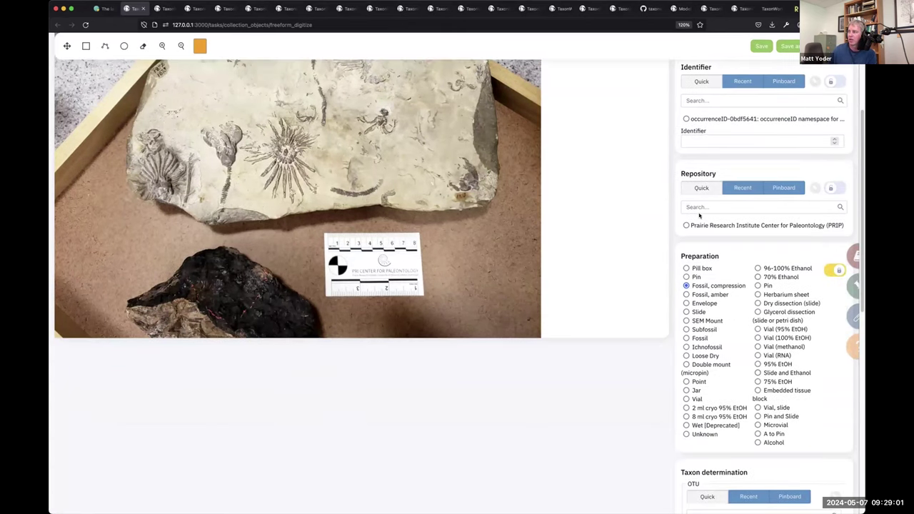
{"action": "left_click", "coordinate": [701, 207]}
{"action": "left_click", "coordinate": [686, 225]}
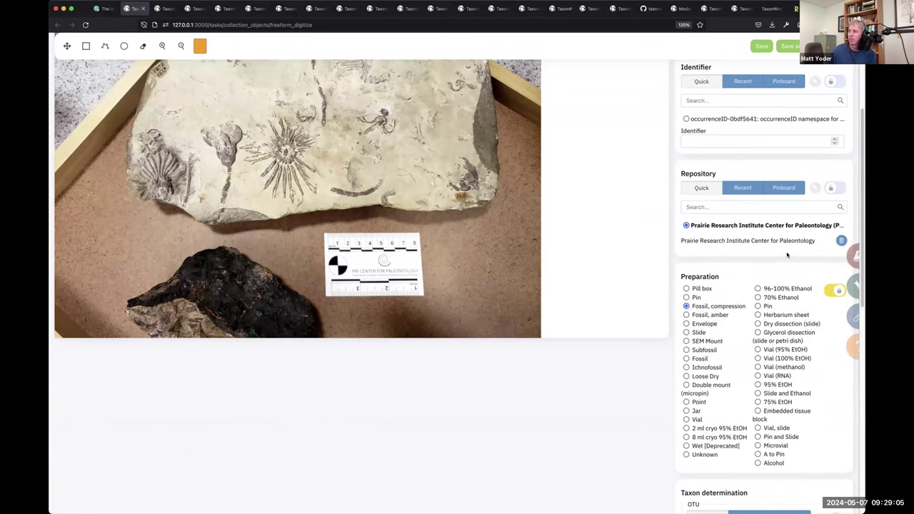
Add a taxon determination with the OTU Animalia, leaving the determiner and date blank.
{"action": "scroll", "coordinate": [683, 365], "scroll_direction": "down", "scroll_amount": 5}
{"action": "left_click", "coordinate": [697, 383]}
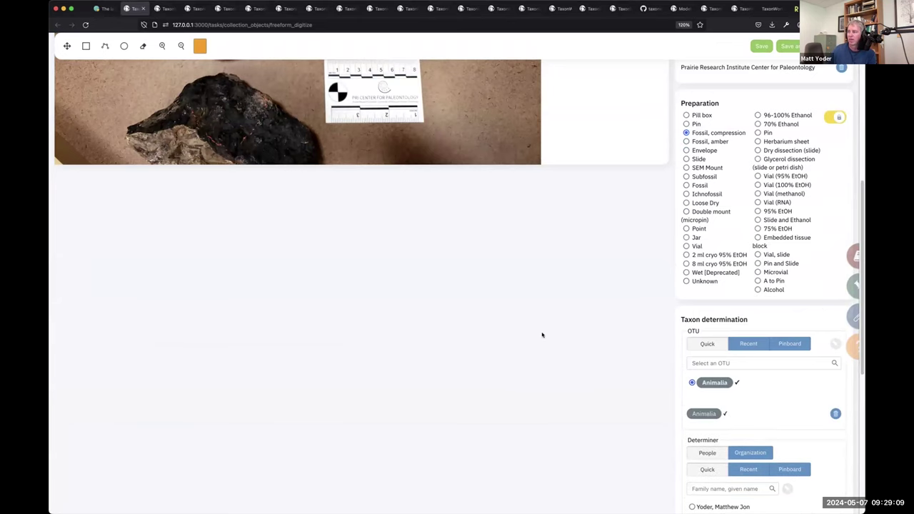
{"action": "scroll", "coordinate": [541, 335], "scroll_direction": "down", "scroll_amount": 1}
{"action": "scroll", "coordinate": [679, 392], "scroll_direction": "down", "scroll_amount": 4}
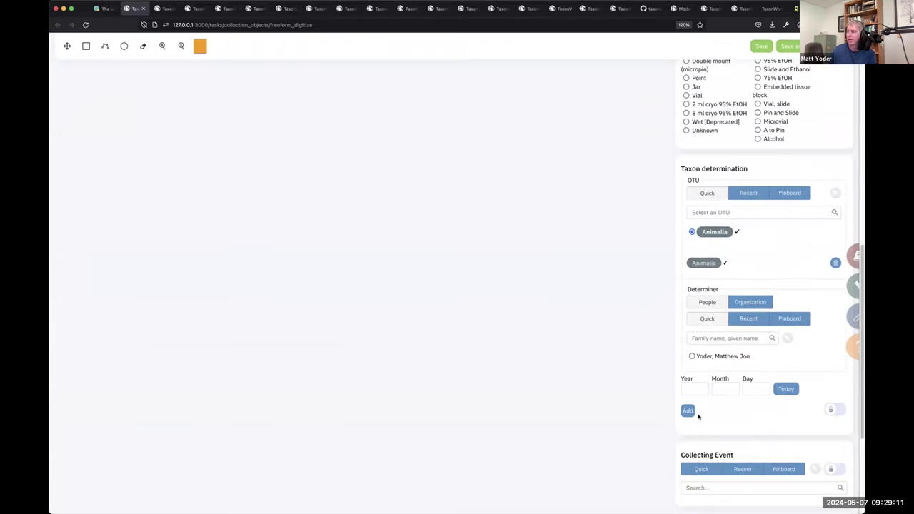
{"action": "left_click", "coordinate": [688, 410]}
Assign the DummySpecimen tag to the object and review the values set in the form.
{"action": "scroll", "coordinate": [664, 408], "scroll_direction": "down", "scroll_amount": 5}
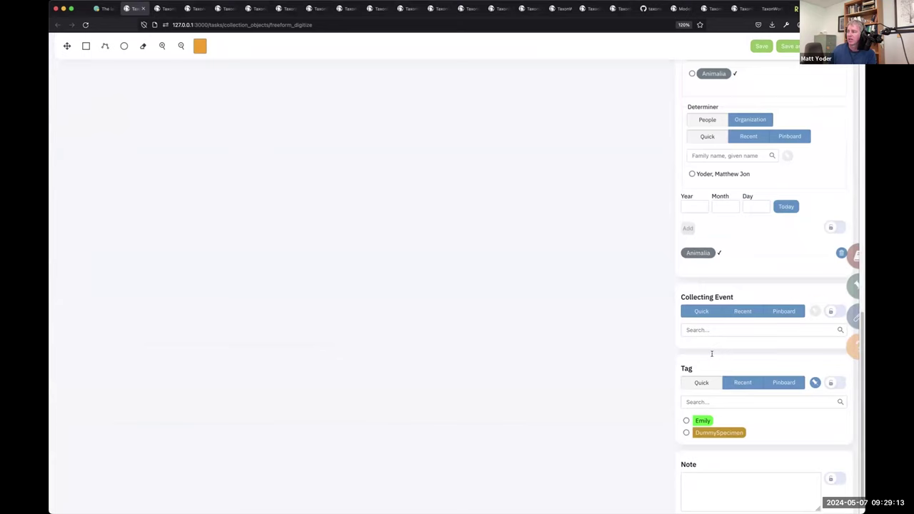
{"action": "left_click", "coordinate": [686, 433]}
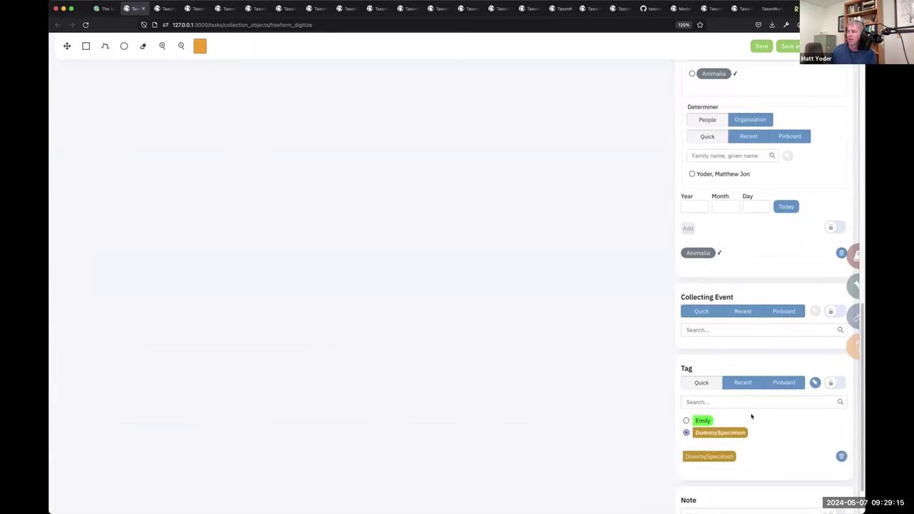
{"action": "scroll", "coordinate": [718, 284], "scroll_direction": "up", "scroll_amount": 5}
{"action": "scroll", "coordinate": [768, 372], "scroll_direction": "down", "scroll_amount": 3}
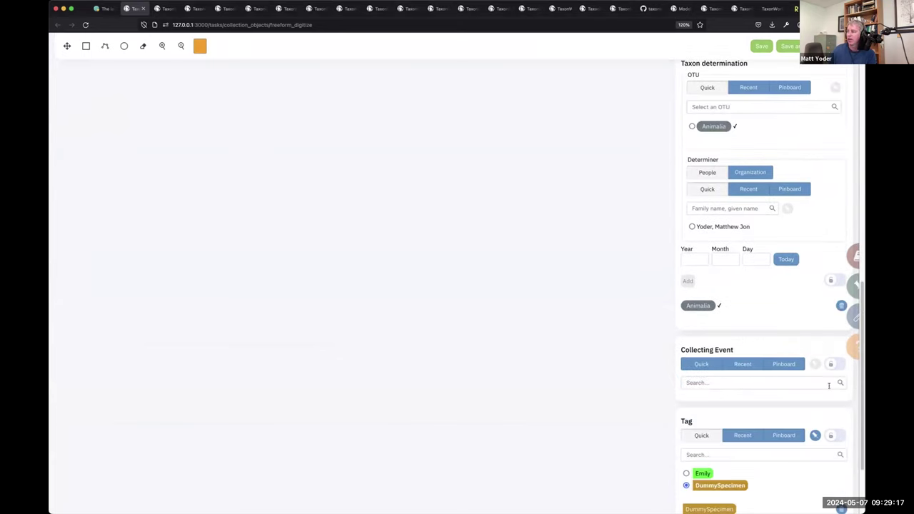
{"action": "scroll", "coordinate": [181, 183], "scroll_direction": "up", "scroll_amount": 9}
{"action": "scroll", "coordinate": [548, 461], "scroll_direction": "down", "scroll_amount": 3}
{"action": "scroll", "coordinate": [541, 425], "scroll_direction": "up", "scroll_amount": 6}
{"action": "scroll", "coordinate": [677, 448], "scroll_direction": "down", "scroll_amount": 2}
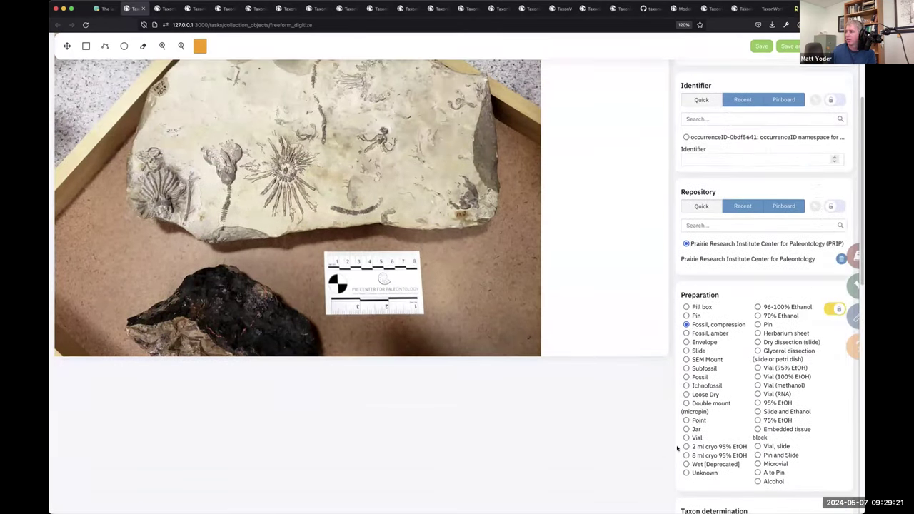
Lock the DummySpecimen tag so that it carries over to the objects digitized from this image.
{"action": "scroll", "coordinate": [714, 436], "scroll_direction": "down", "scroll_amount": 4}
{"action": "scroll", "coordinate": [763, 434], "scroll_direction": "down", "scroll_amount": 2}
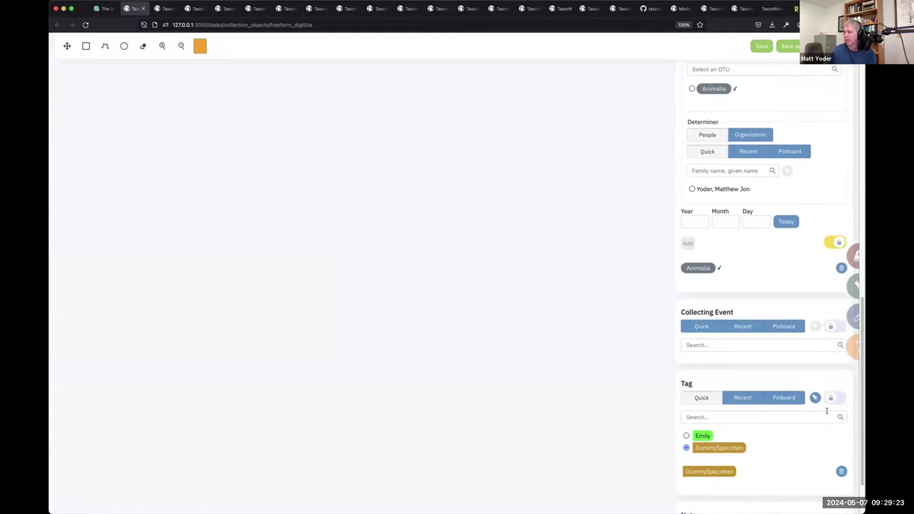
{"action": "left_click", "coordinate": [840, 398]}
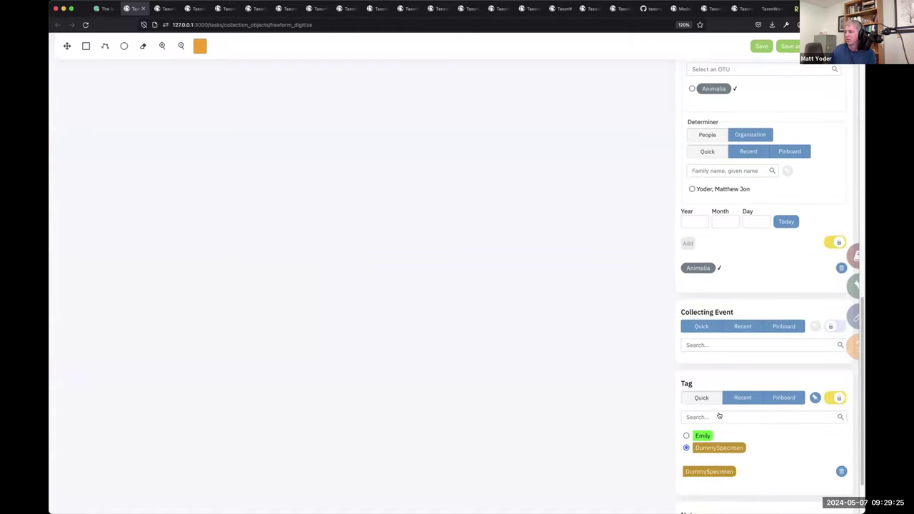
Add the note "This is a demo" to the object and lock the note for subsequent objects.
{"action": "scroll", "coordinate": [719, 417], "scroll_direction": "down", "scroll_amount": 2}
{"action": "left_click", "coordinate": [715, 465]}
{"action": "type", "text": "This is a demo"}
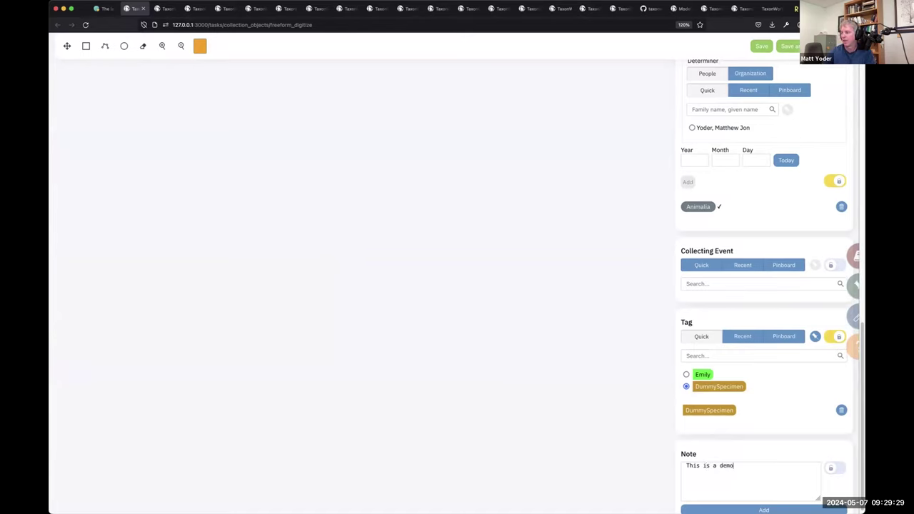
{"action": "left_click", "coordinate": [834, 468]}
{"action": "left_click", "coordinate": [764, 511]}
Draw a polygon around the stalked fossil just left of the radial one, then save it as a collection object and start a new one.
{"action": "scroll", "coordinate": [363, 250], "scroll_direction": "up", "scroll_amount": 20}
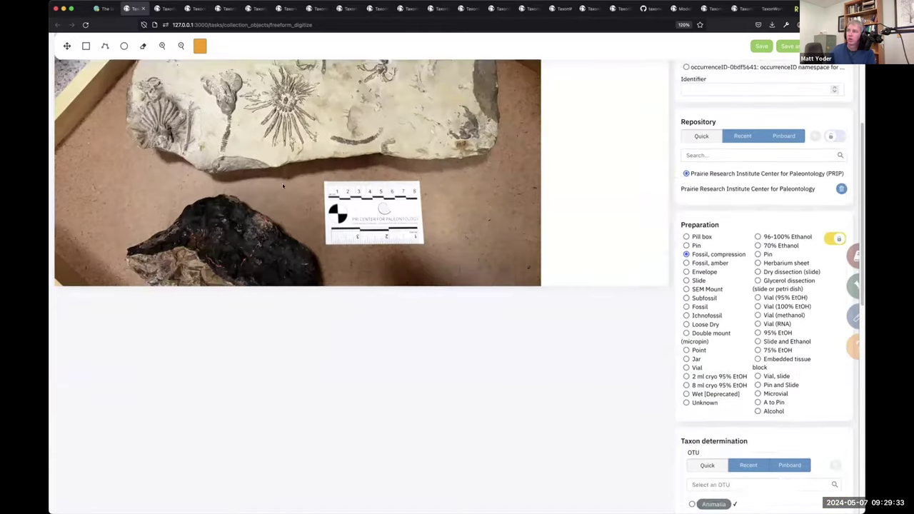
{"action": "left_click", "coordinate": [105, 128]}
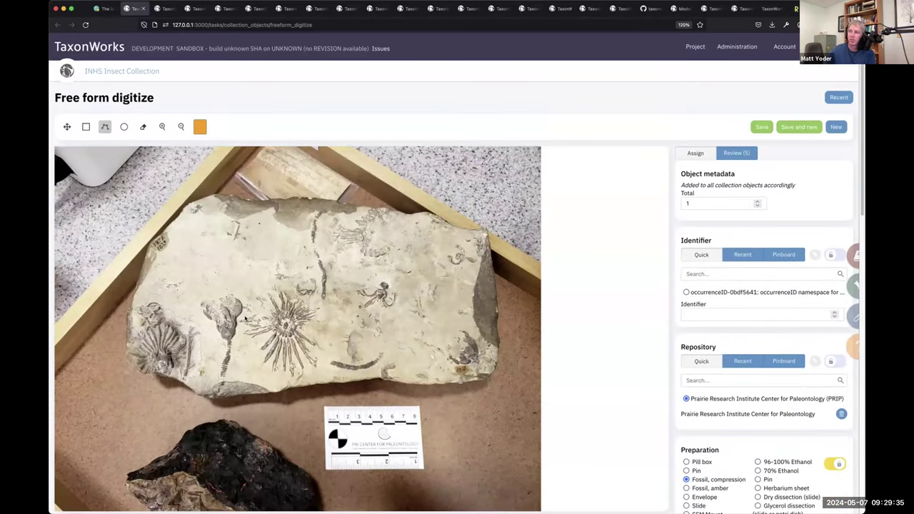
{"action": "left_click", "coordinate": [193, 304]}
{"action": "left_click", "coordinate": [217, 335]}
{"action": "double_click", "coordinate": [221, 300]}
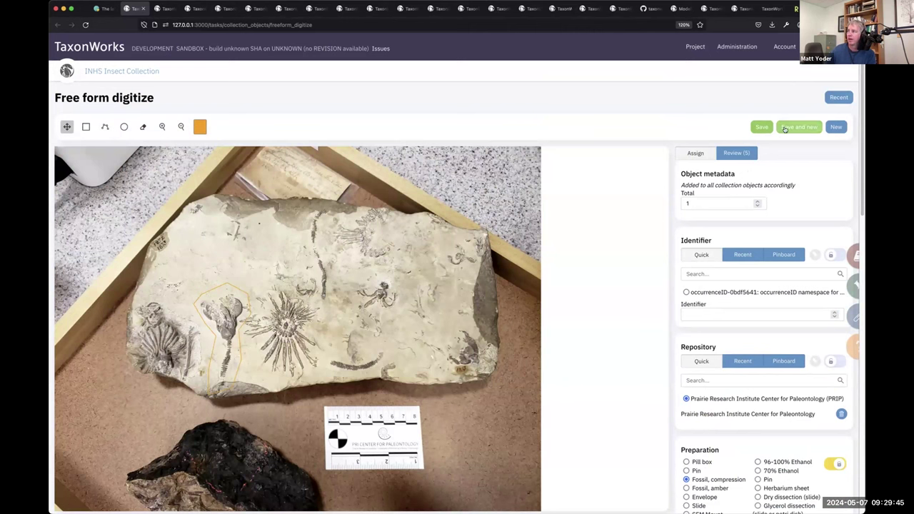
{"action": "left_click", "coordinate": [786, 128]}
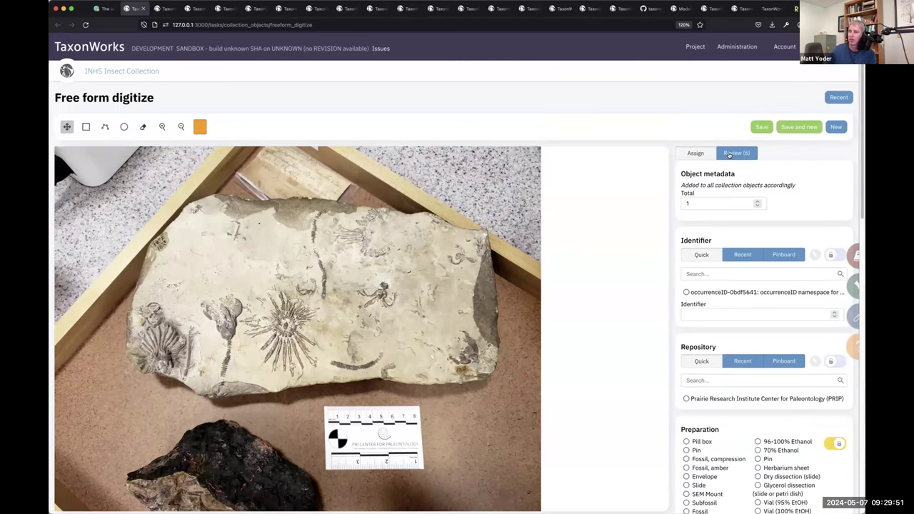
Review the image's existing digitized objects and select all of them to show their shapes on the image.
{"action": "left_click", "coordinate": [729, 153]}
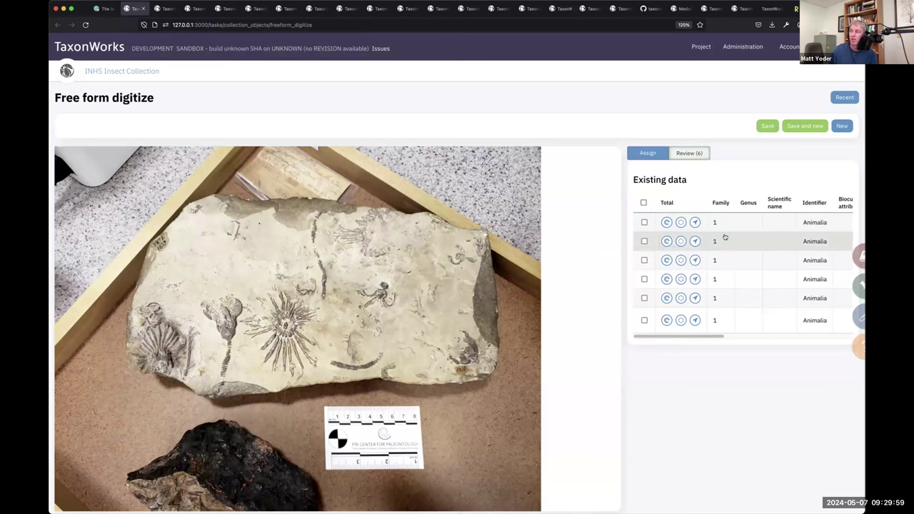
{"action": "left_click", "coordinate": [644, 202]}
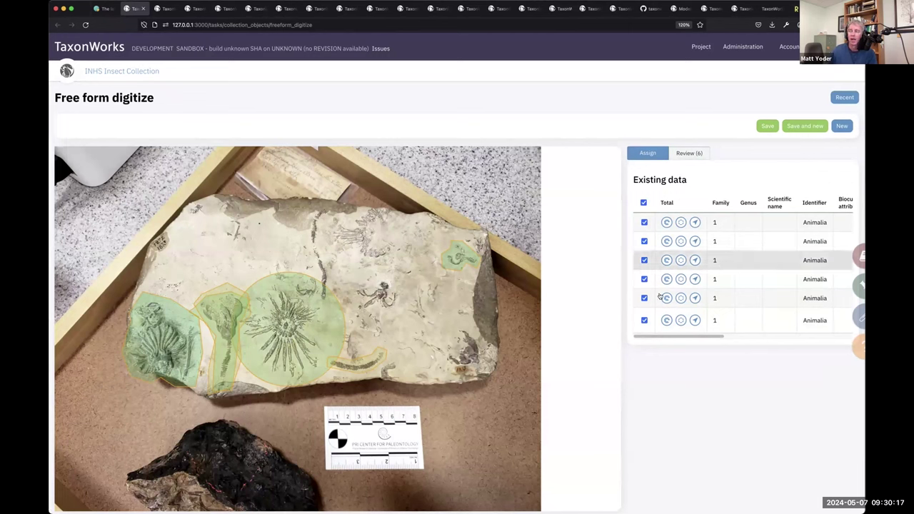
Switch back to the slide presentation and advance from Free-form Digitization to the Miscellaneous slide.
{"action": "left_click", "coordinate": [104, 8]}
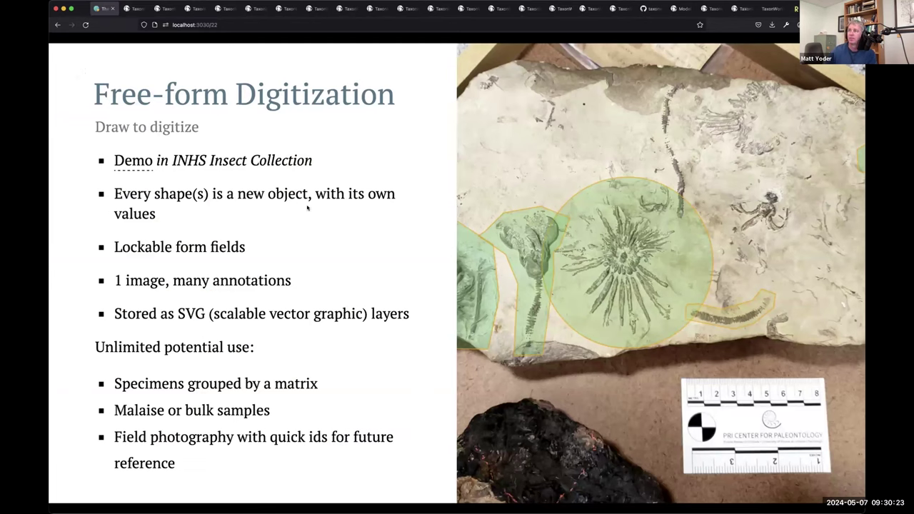
{"action": "key", "text": "Right"}
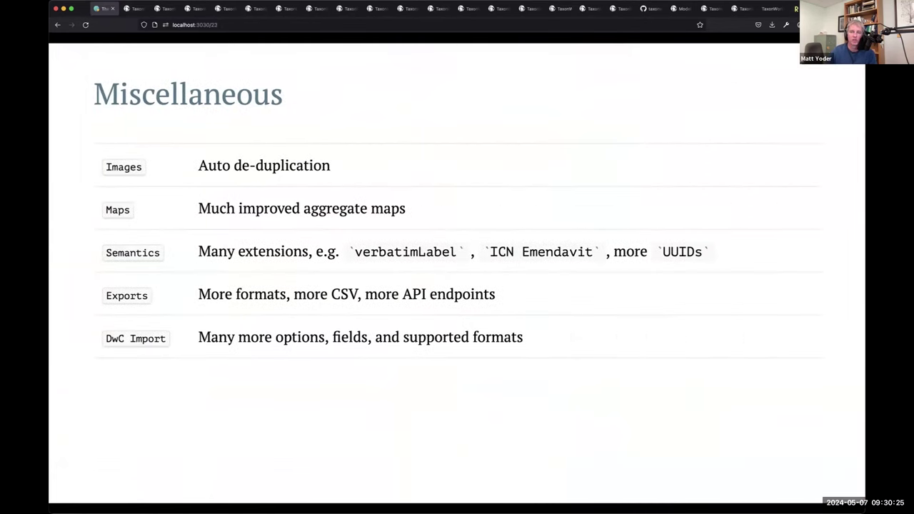